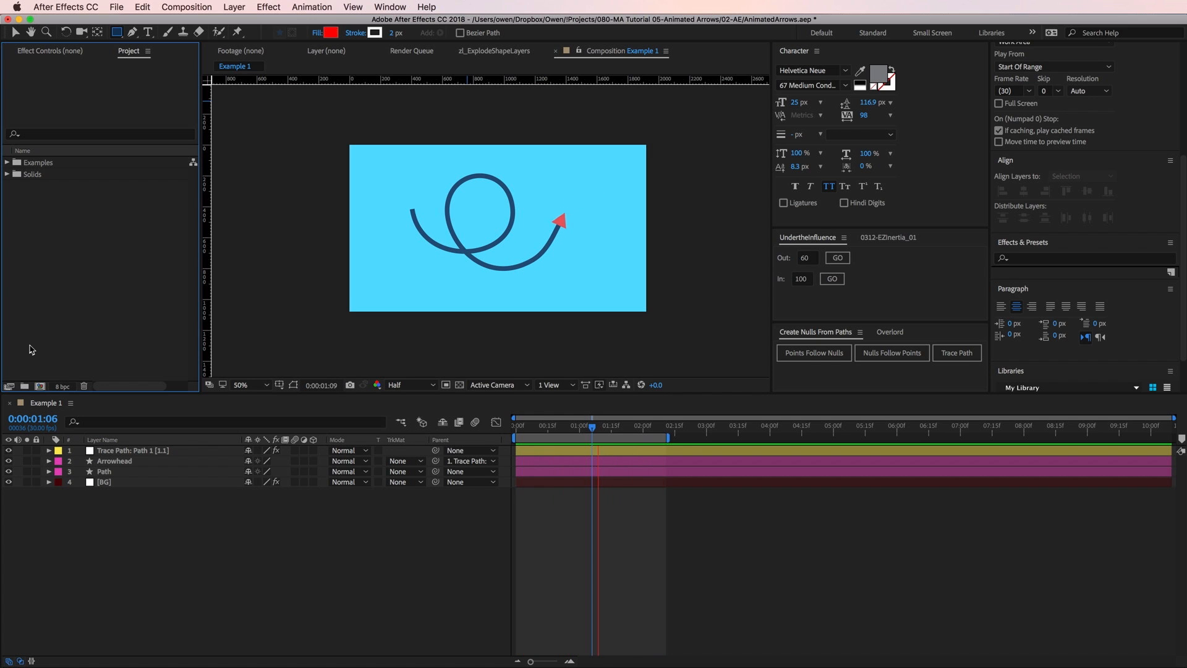
Create a new 1920 x 1080, 30 fps composition named Arrow.
click(40, 386)
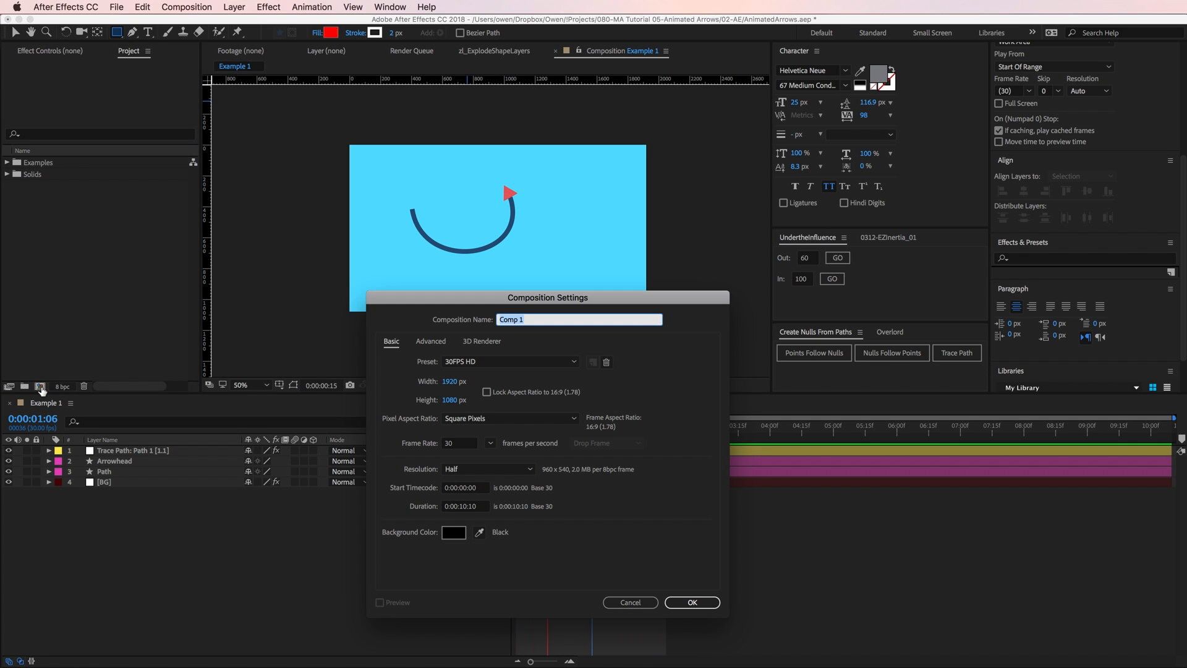
text(Arrow)
click(691, 602)
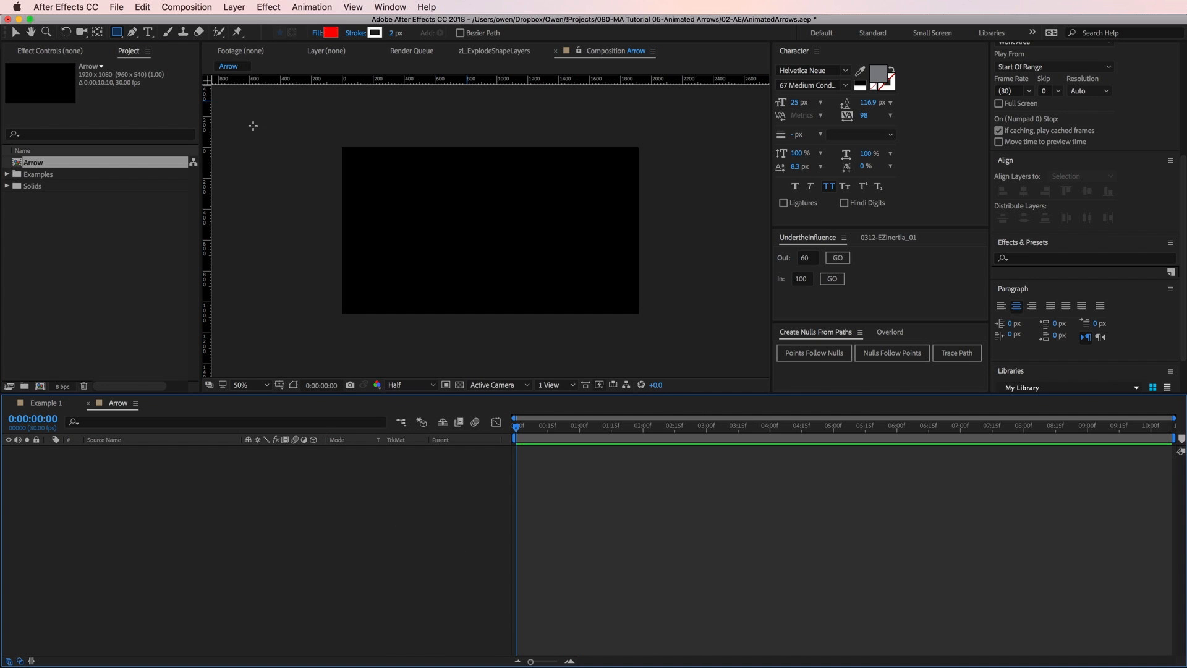
Add a composition-sized solid layer named BG and give it a brighter light blue color.
click(242, 7)
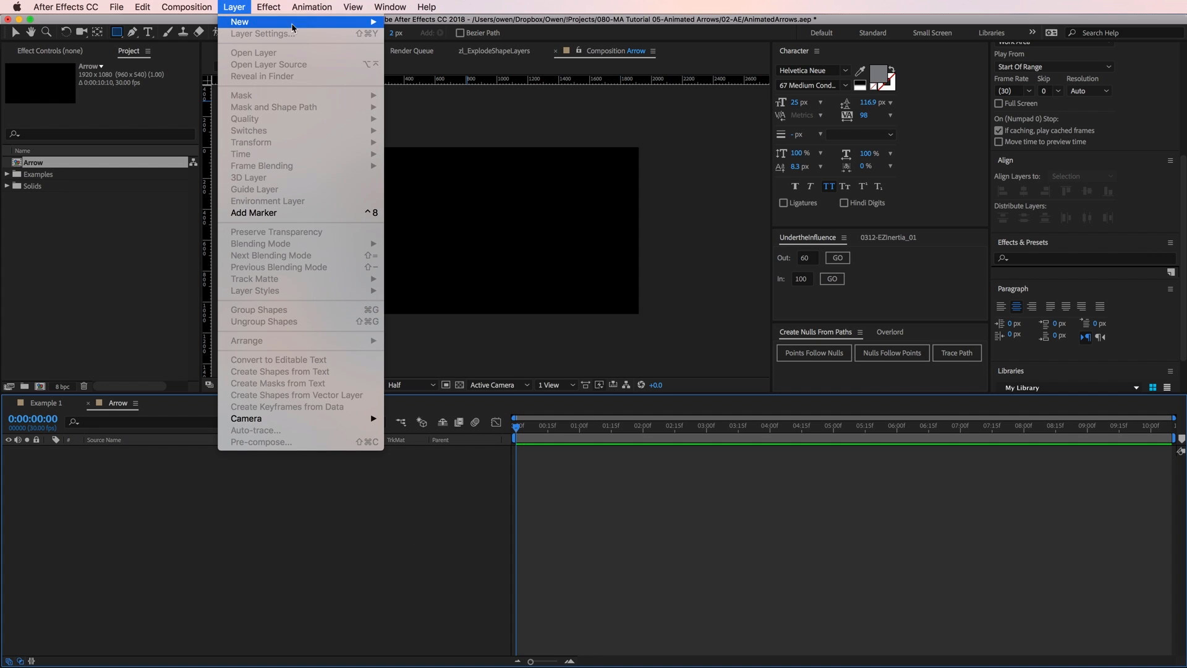
mouse_move(368, 23)
click(438, 37)
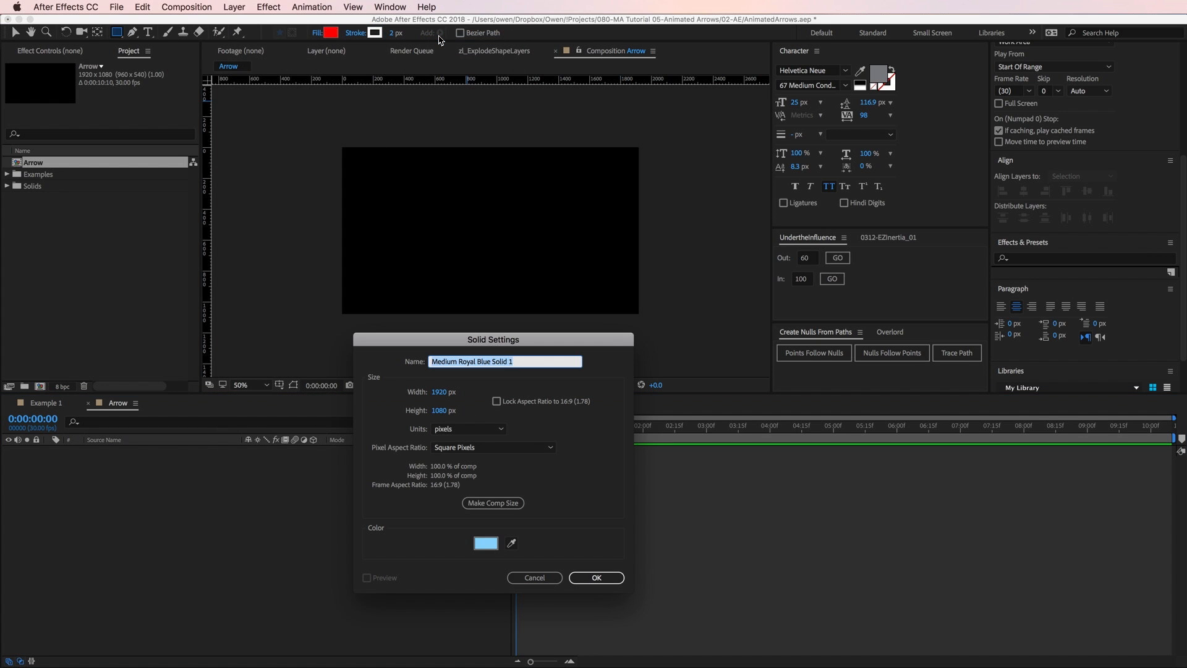
text(BG)
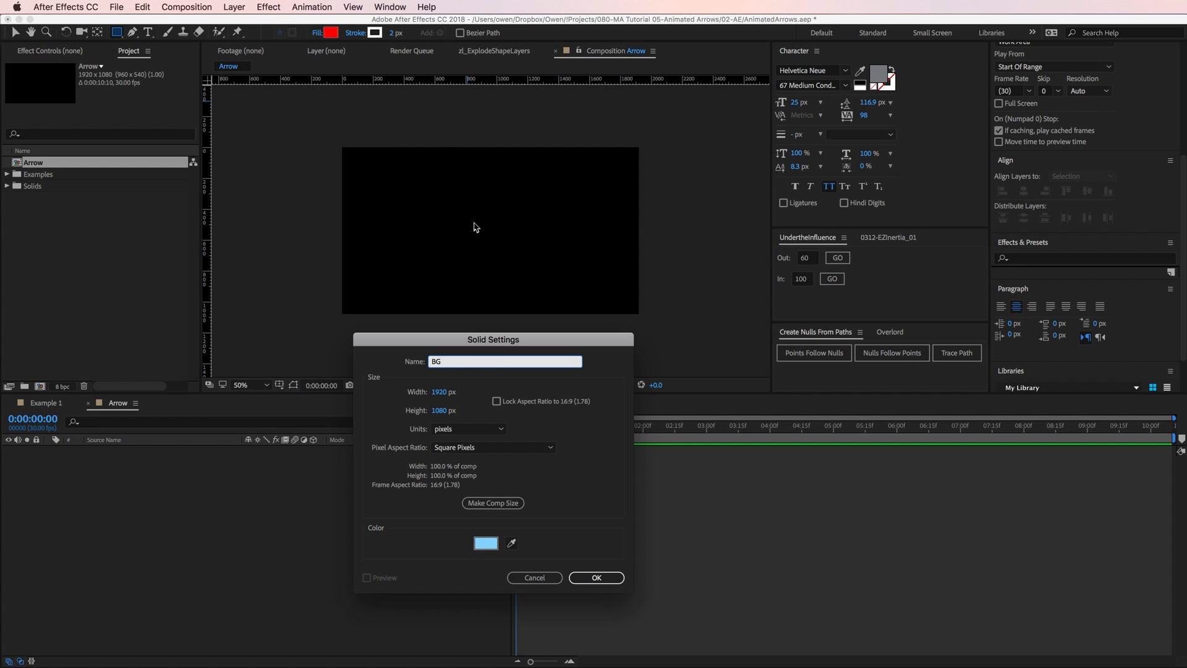
click(492, 503)
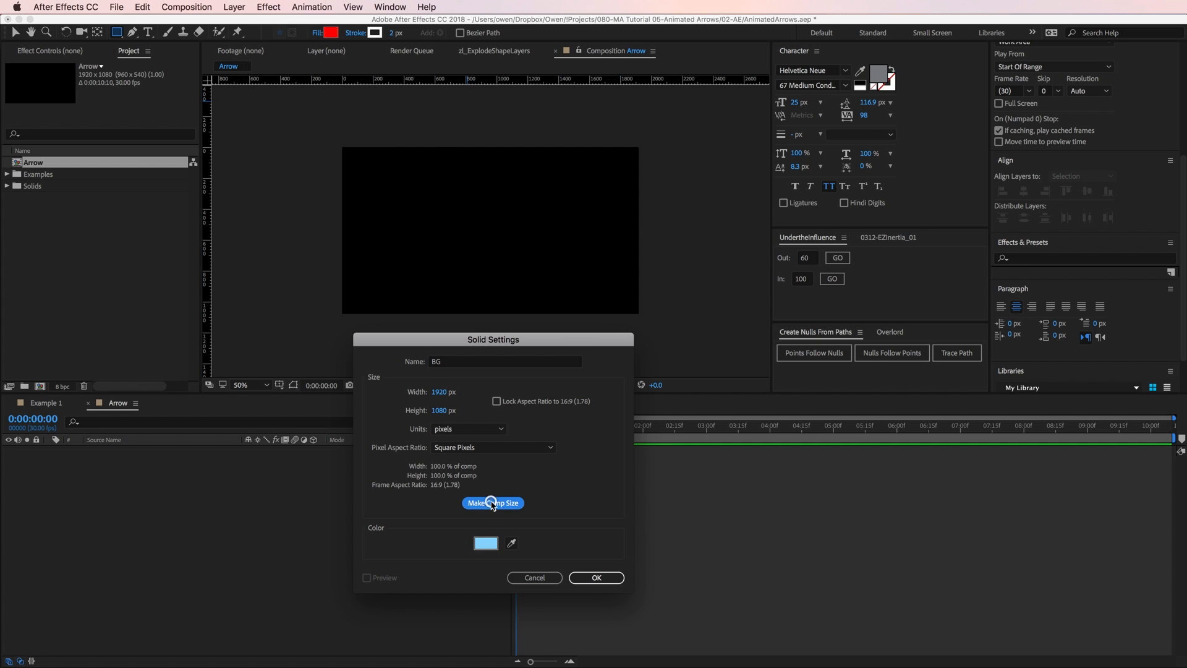
click(486, 543)
drag(356, 454, 383, 437)
click(554, 441)
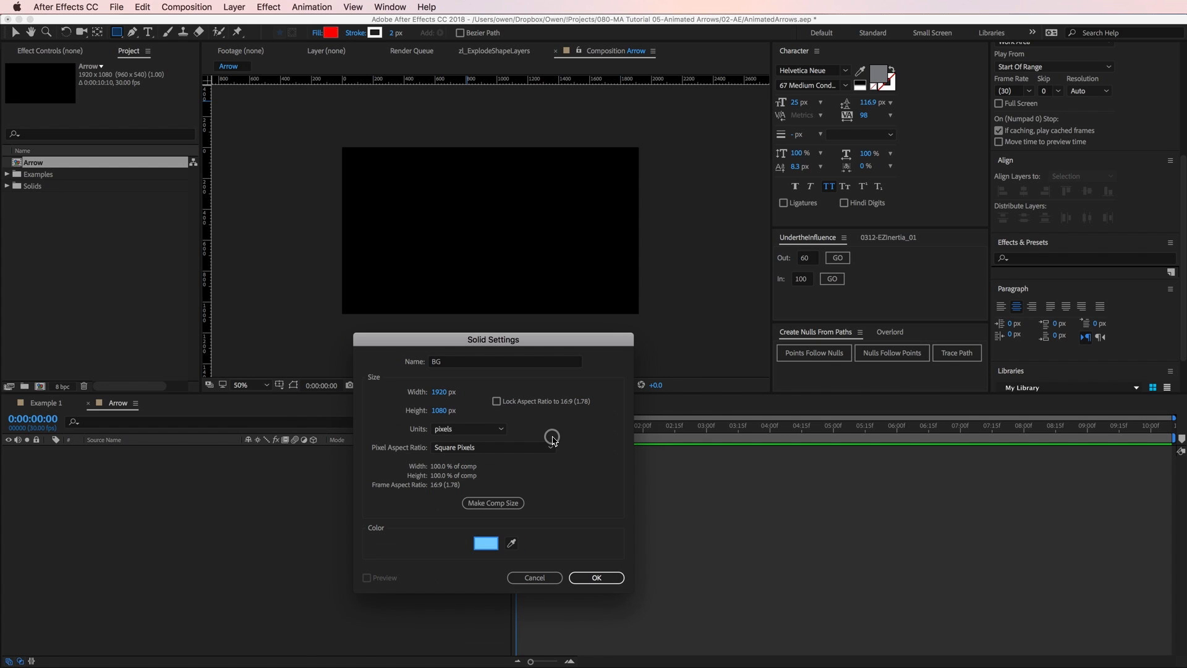
click(595, 578)
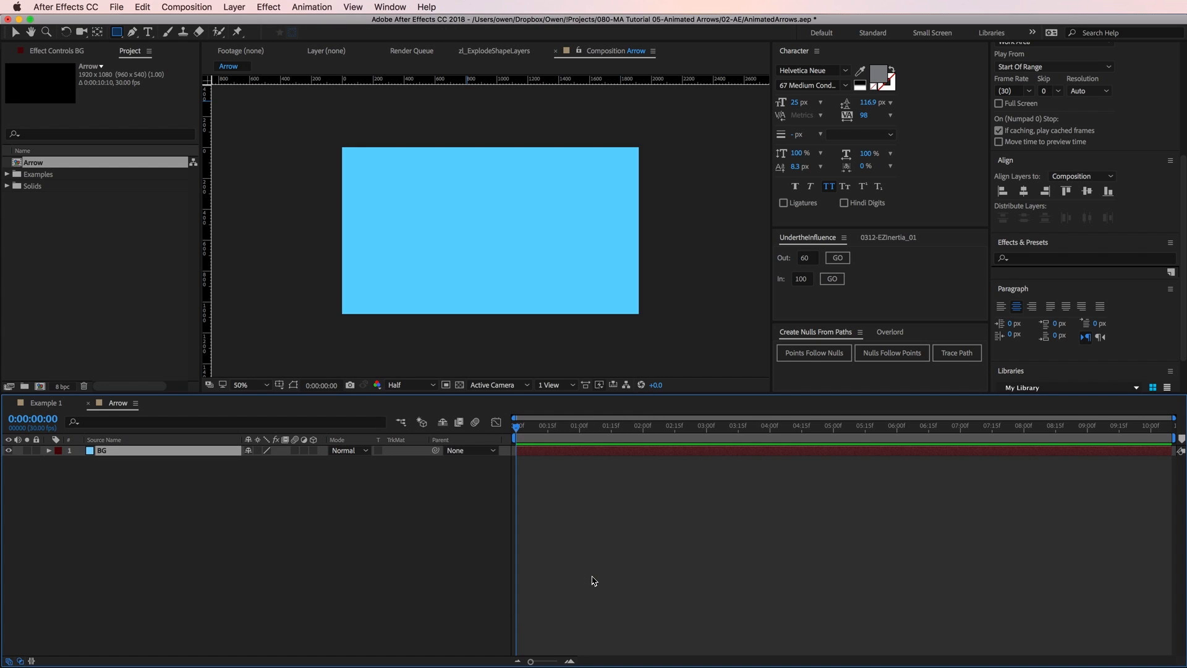
Draw an open curved path with one loop across the composition on a new shape layer, using the Pen tool.
click(156, 481)
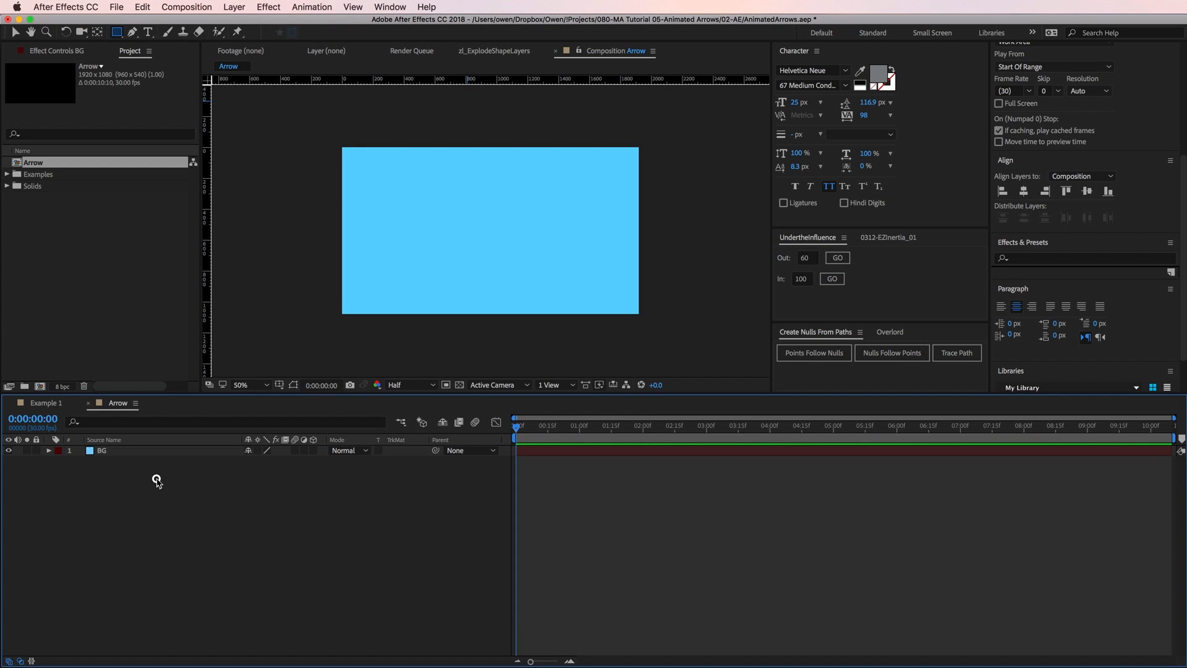
click(132, 32)
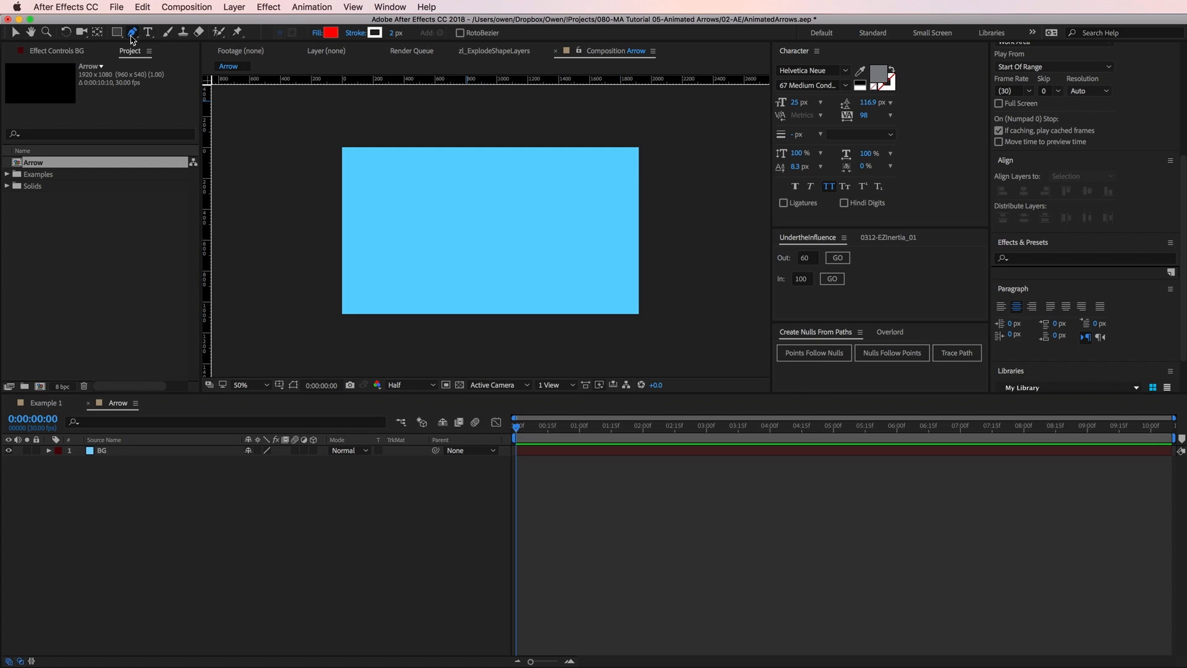
click(390, 241)
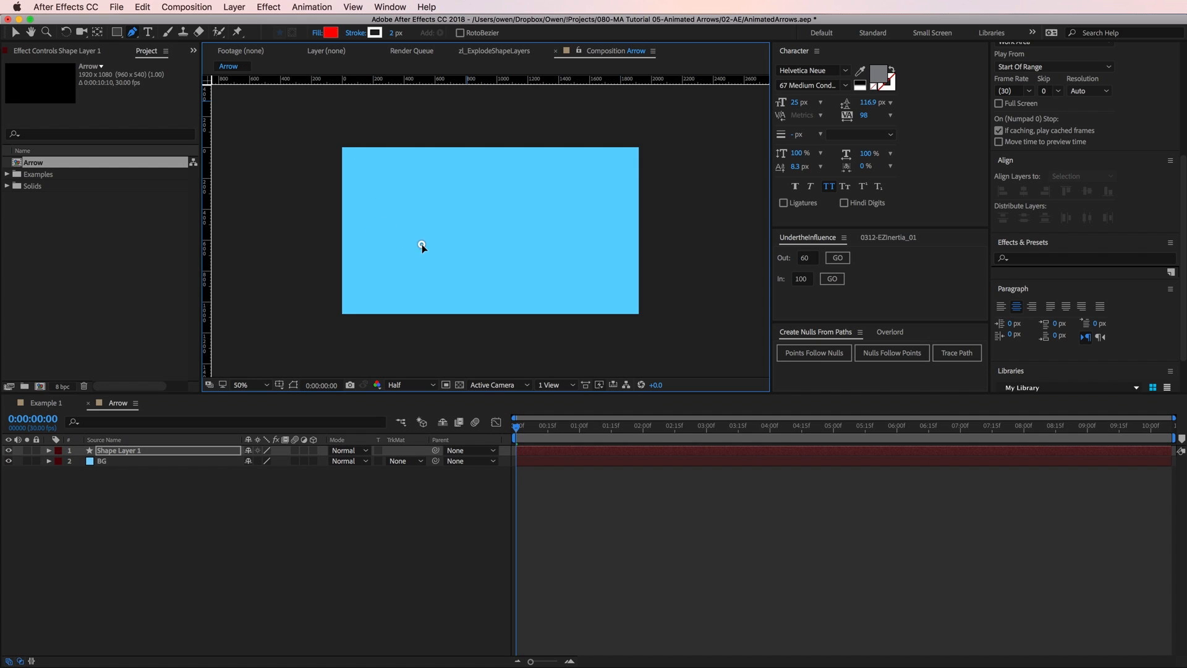
drag(551, 228, 566, 183)
drag(475, 200, 467, 251)
drag(575, 269, 613, 271)
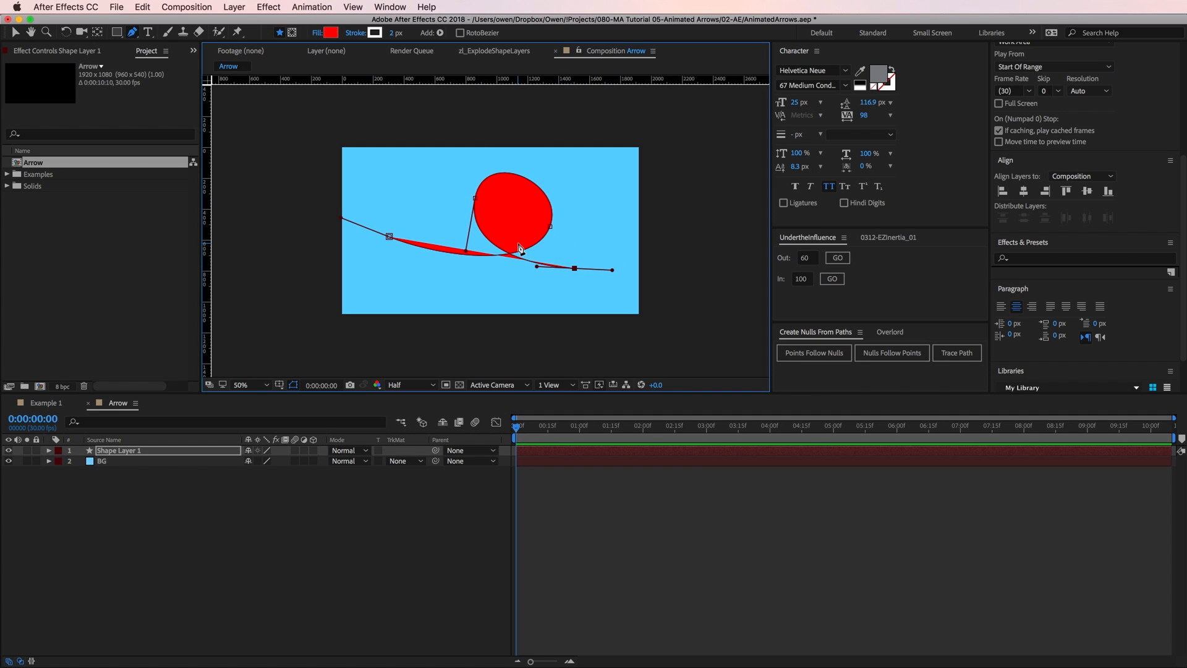
key(v)
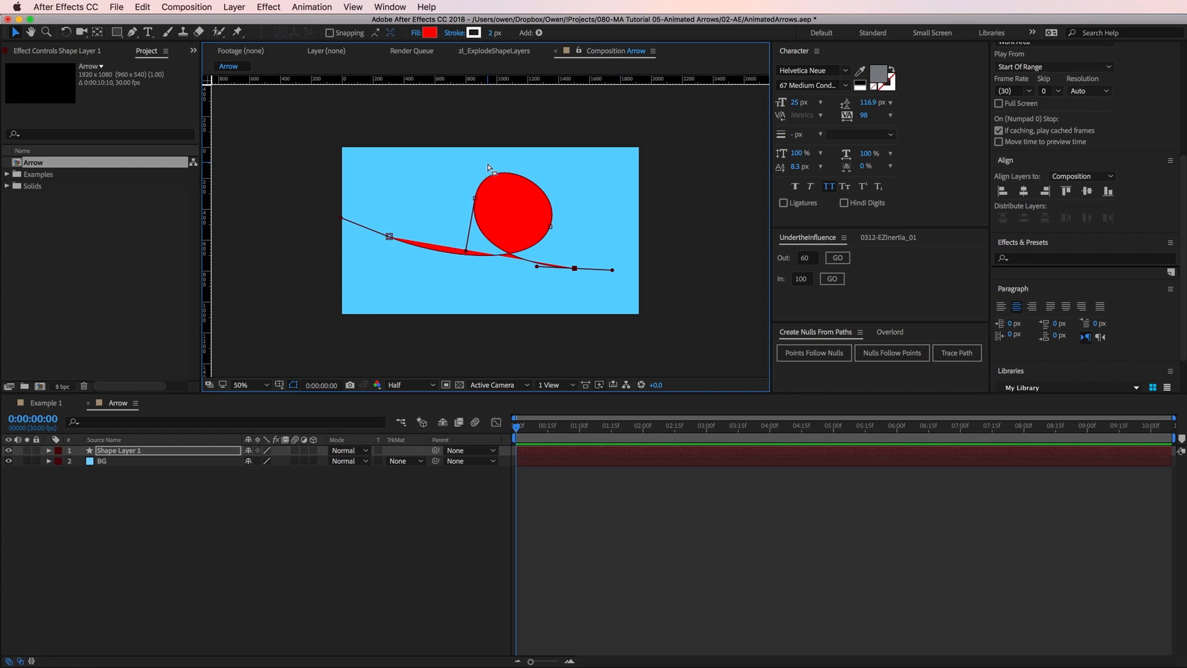
Give the looping path a dark blue stroke 40 px wide.
click(474, 33)
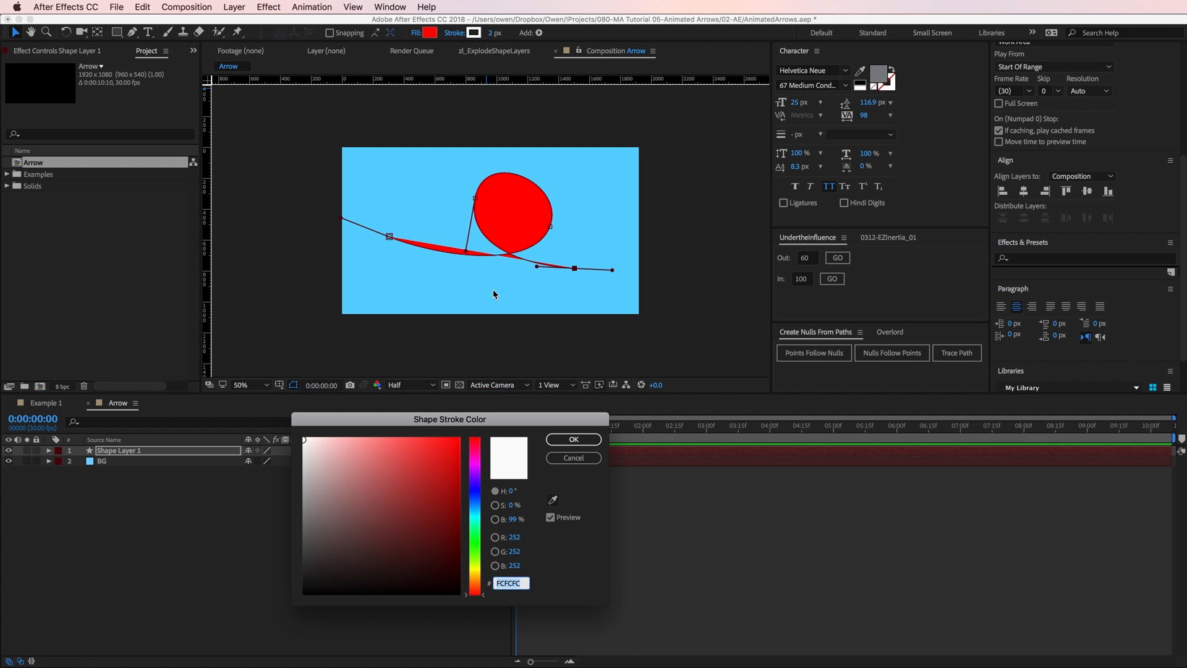
click(483, 497)
drag(384, 487, 414, 495)
click(569, 439)
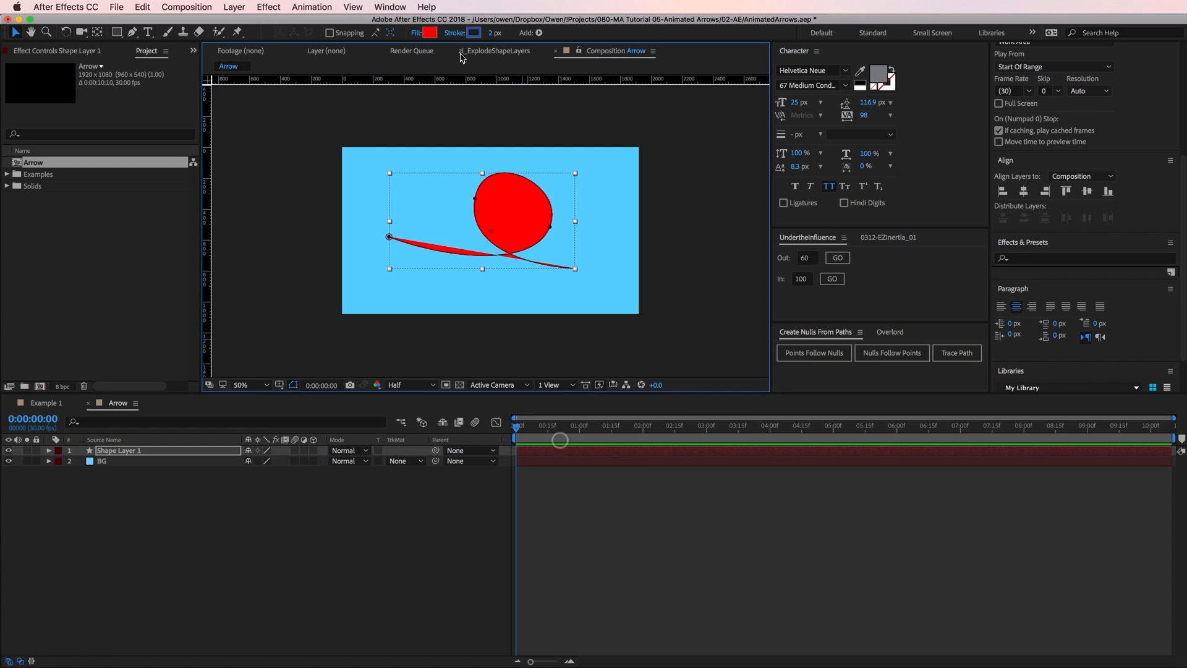
click(492, 33)
text(40)
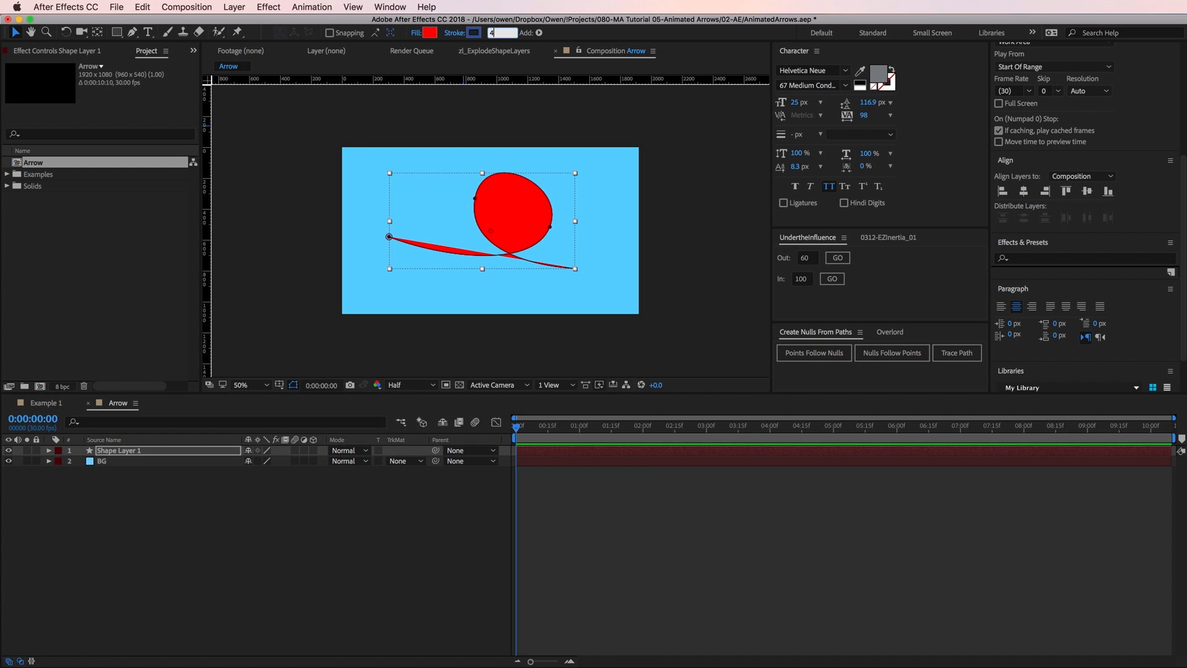
key(Return)
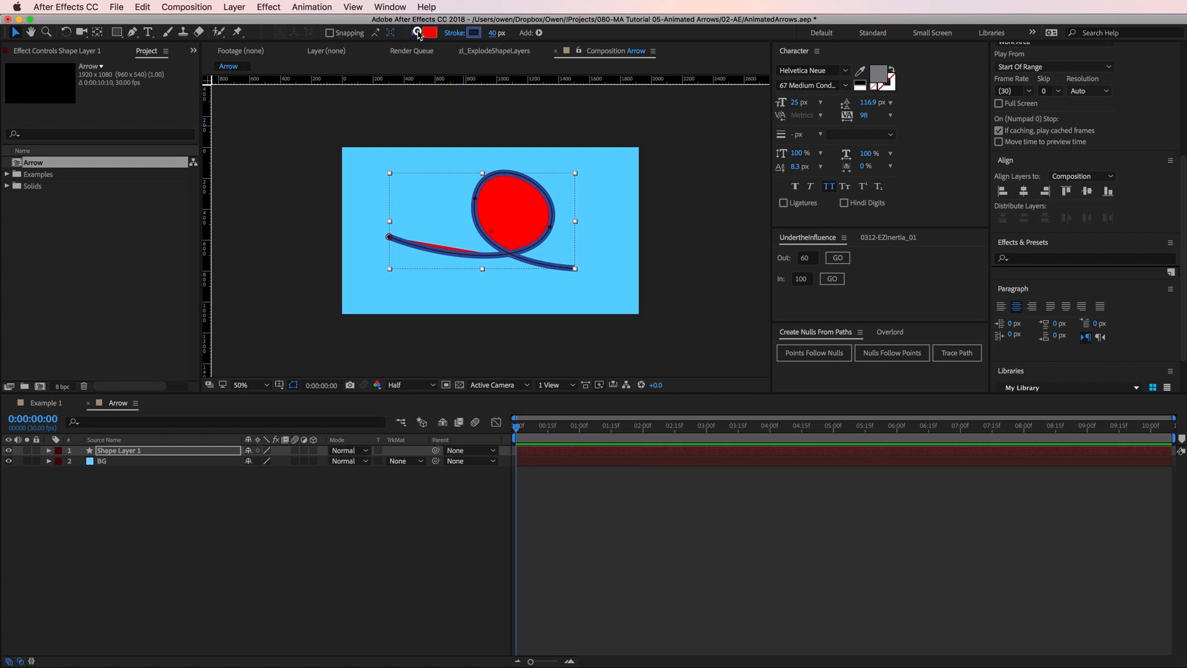
Set the looping path's fill to None.
click(423, 34)
click(530, 300)
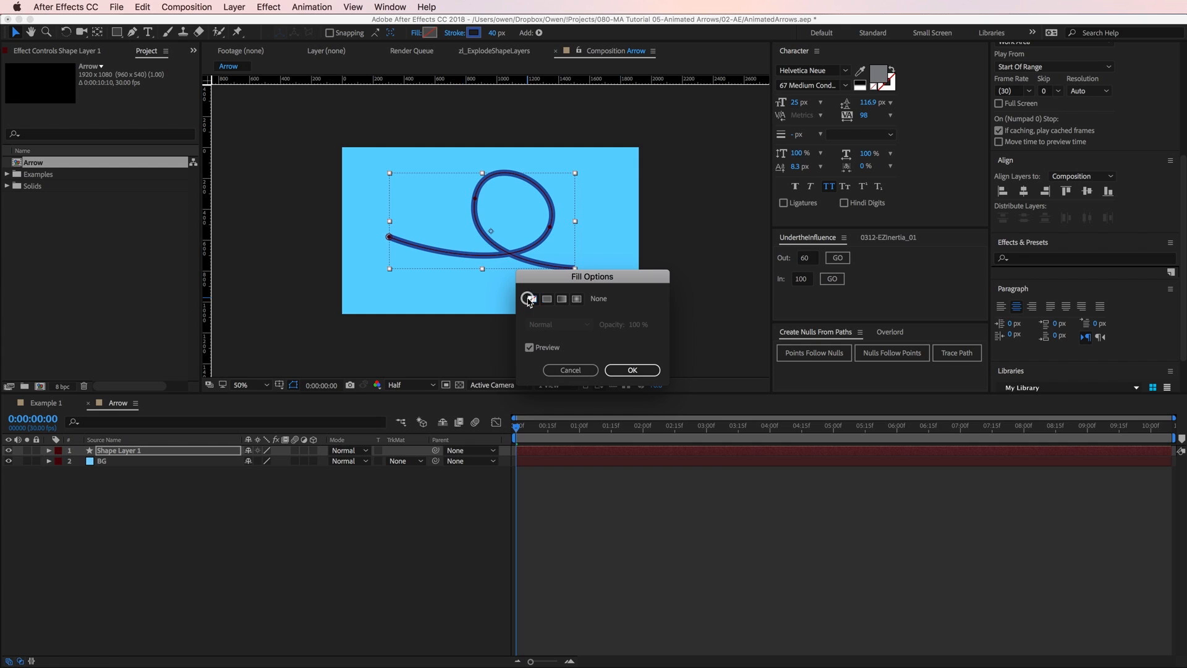
click(621, 370)
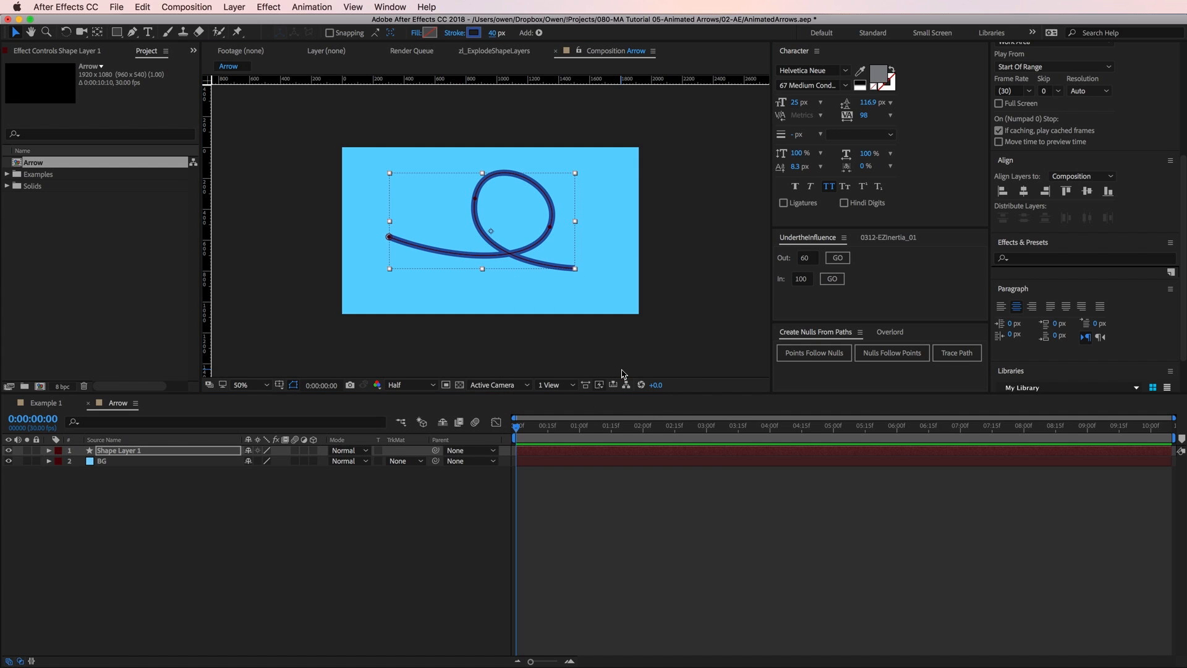
Rename the shape layer as Arrow Path.
click(155, 452)
key(Return)
text(Arrow Path)
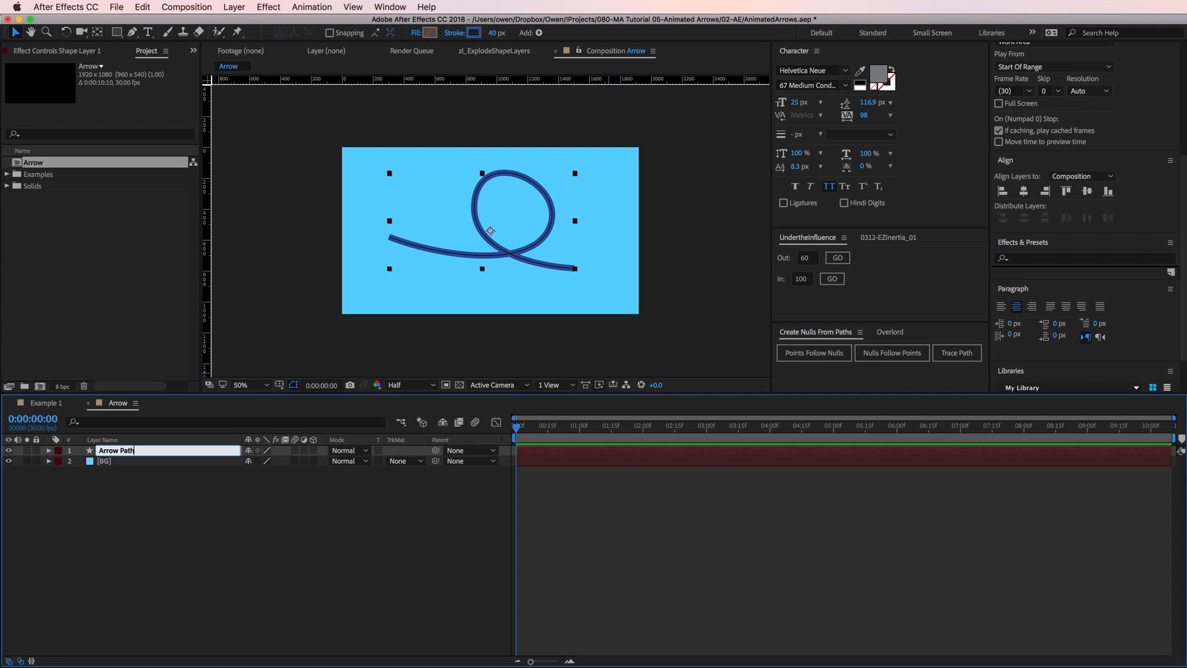
key(Return)
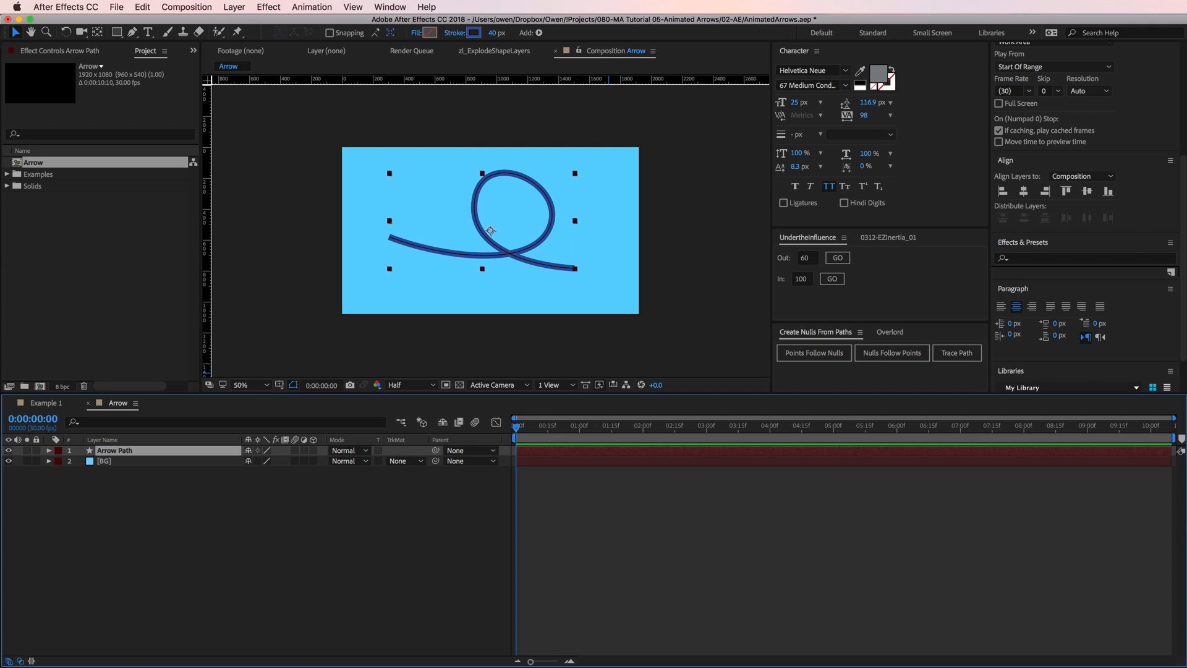
Create a null that traces the Arrow Path layer's Path property, using Trace Path from the Create Nulls From Paths script.
click(48, 450)
click(60, 462)
click(69, 472)
click(80, 483)
click(117, 493)
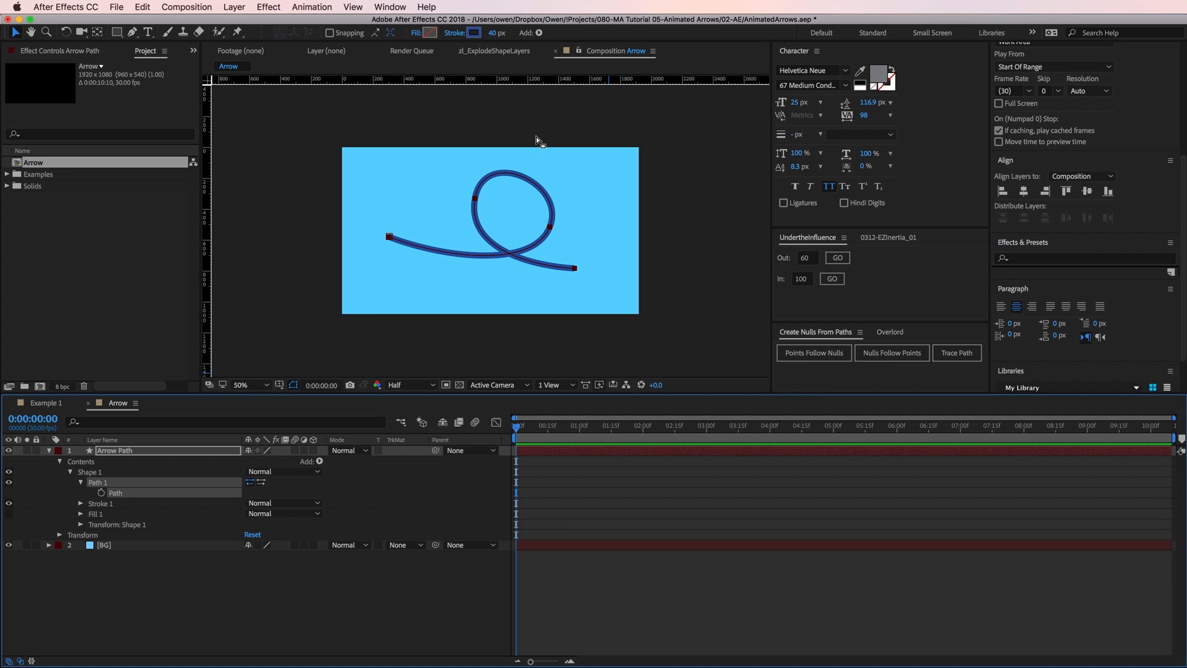
click(391, 7)
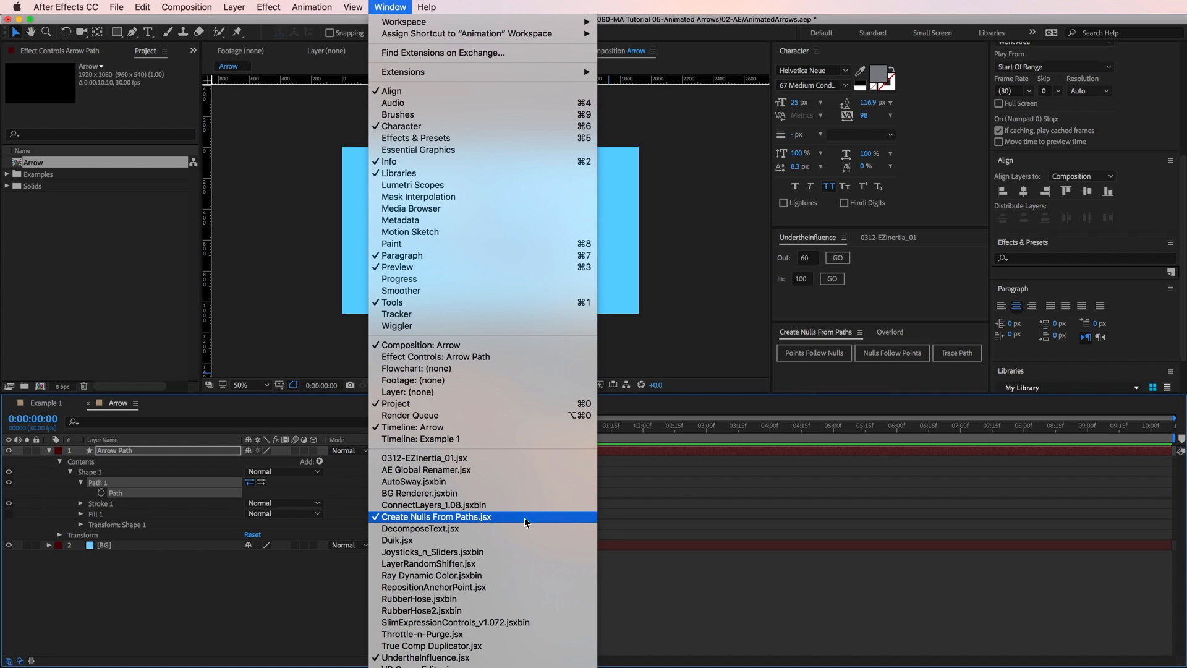
click(899, 376)
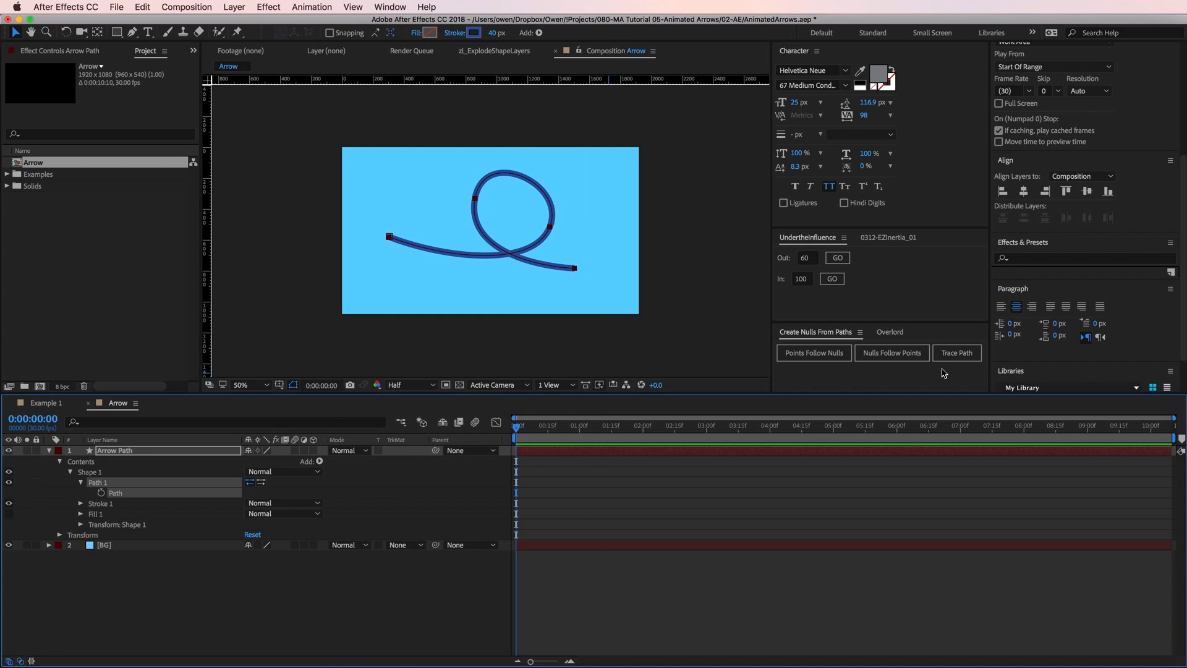
click(971, 358)
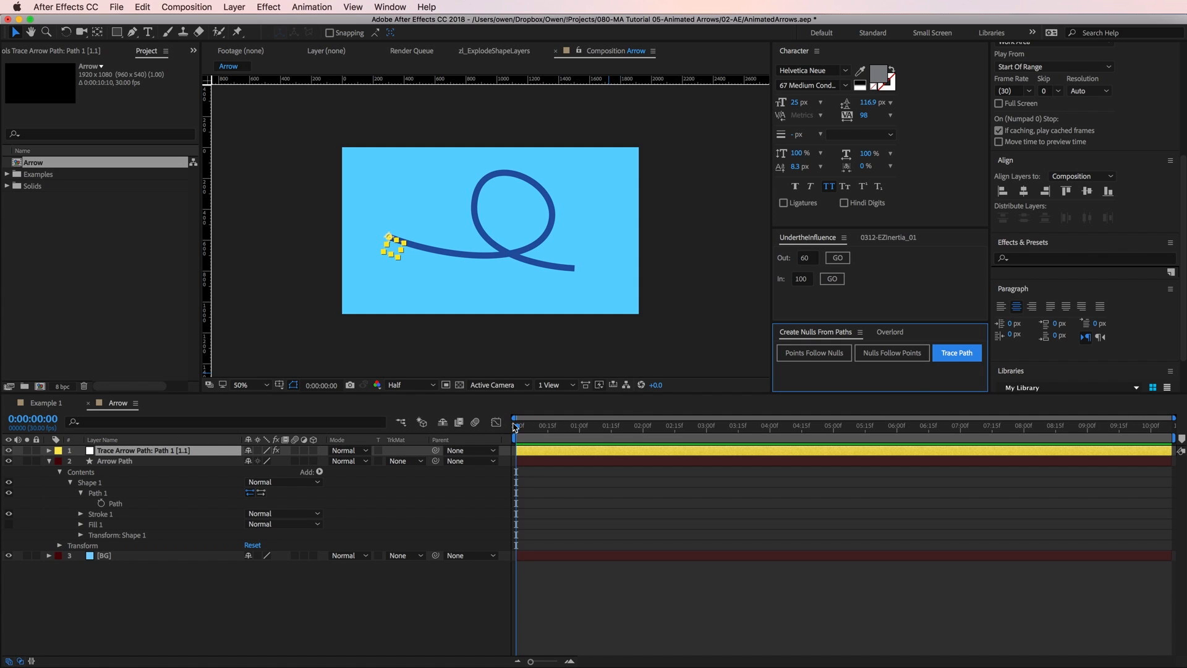
Preview the null travelling along the path and turn off the Loop option of its Trace Path effect.
drag(518, 430, 561, 435)
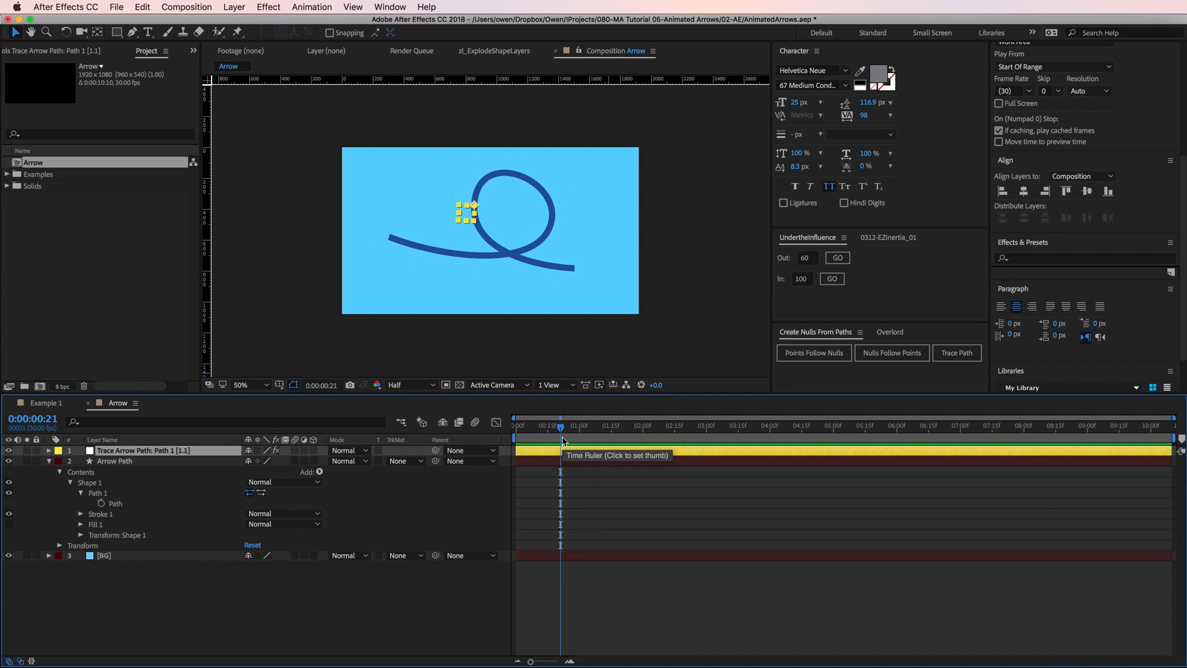
click(65, 53)
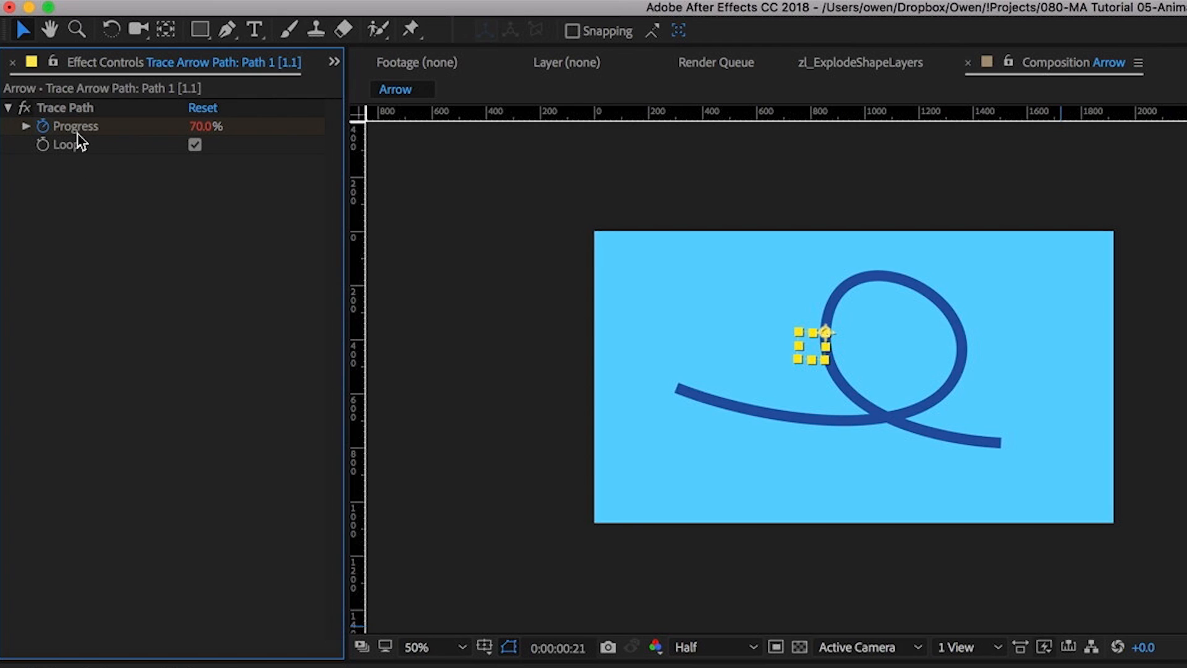
click(195, 144)
key(space)
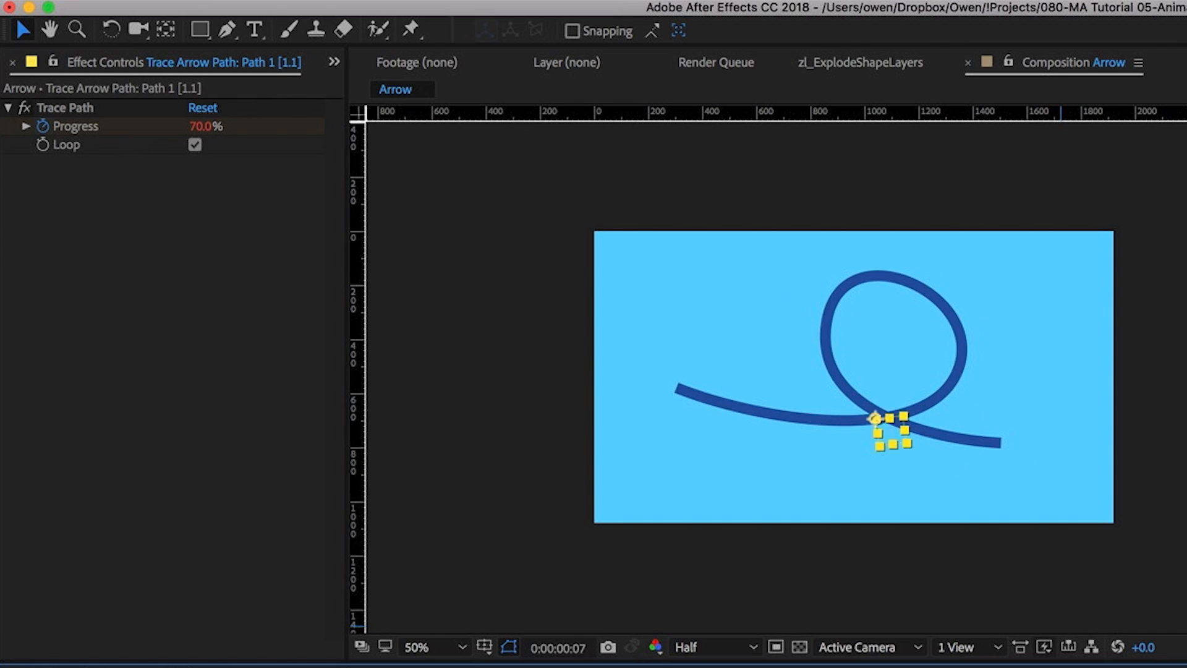
key(space)
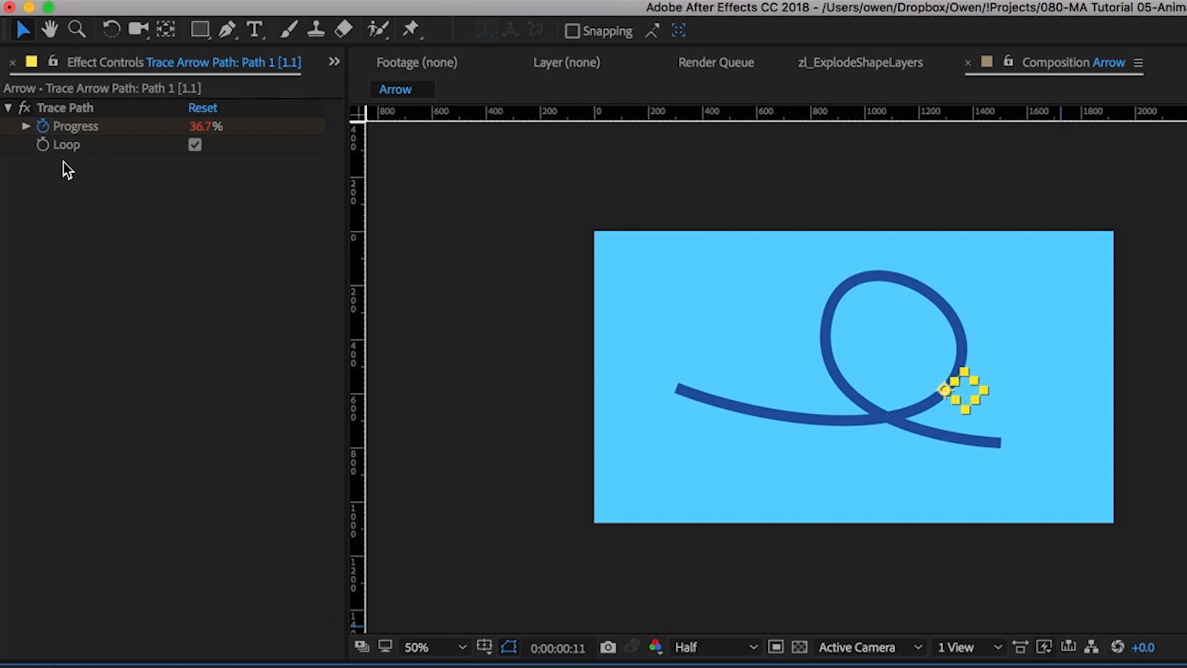
click(195, 145)
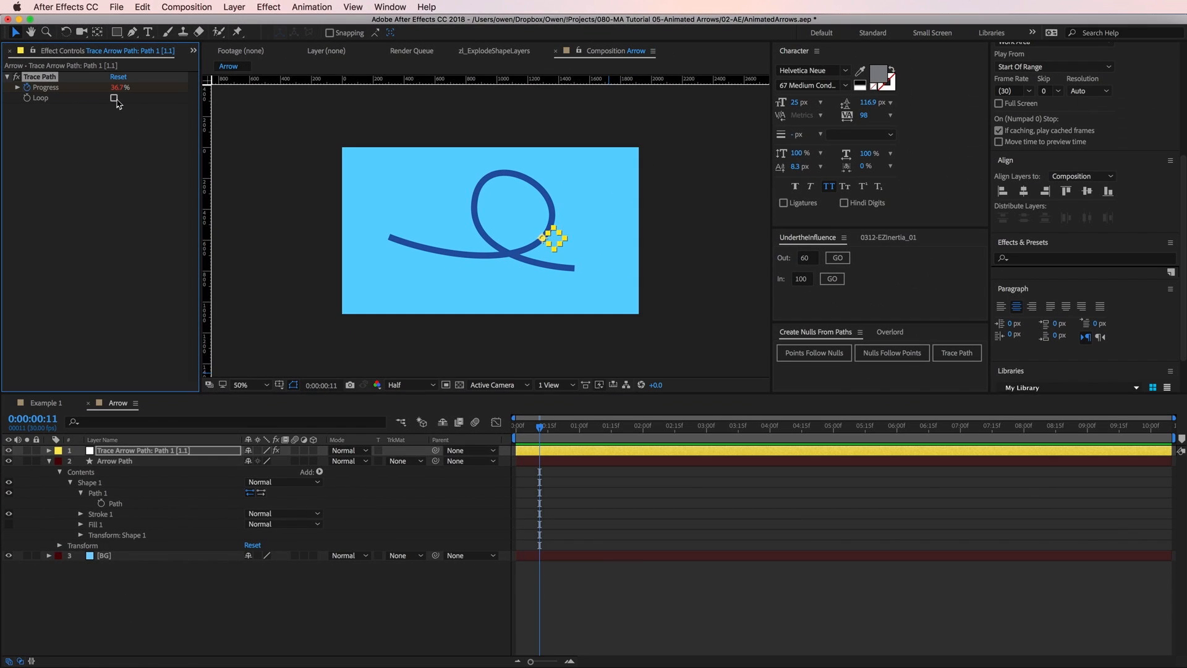
Apply Easy Ease to both Progress keyframes of the trace null.
click(150, 451)
key(u)
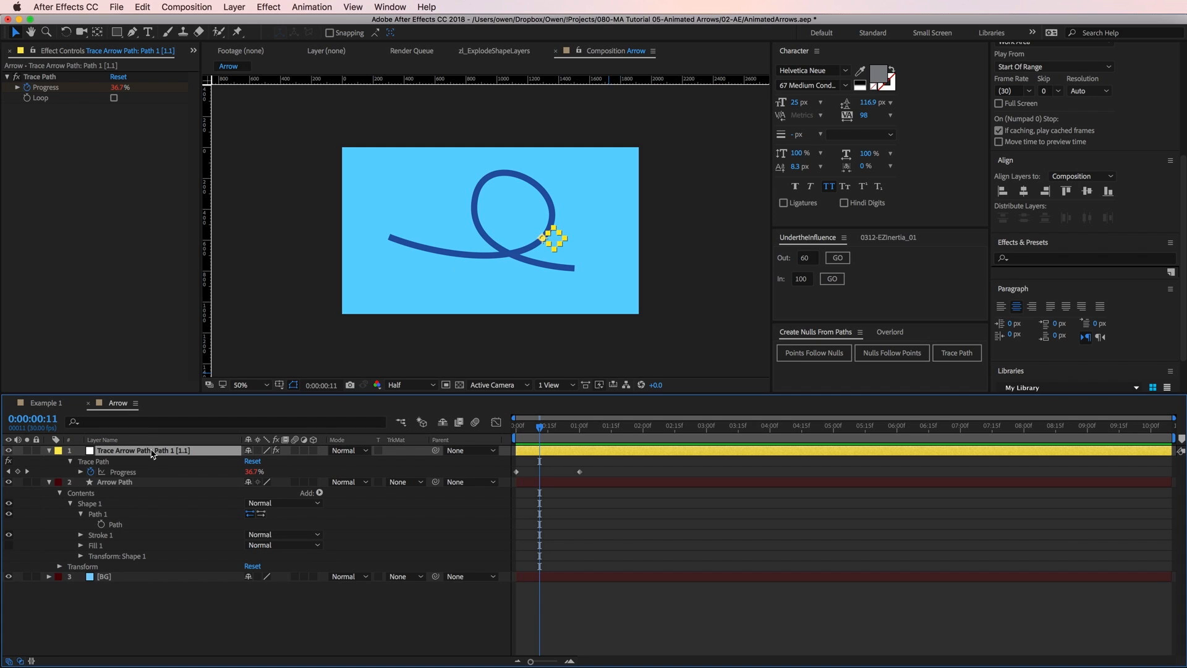
click(123, 472)
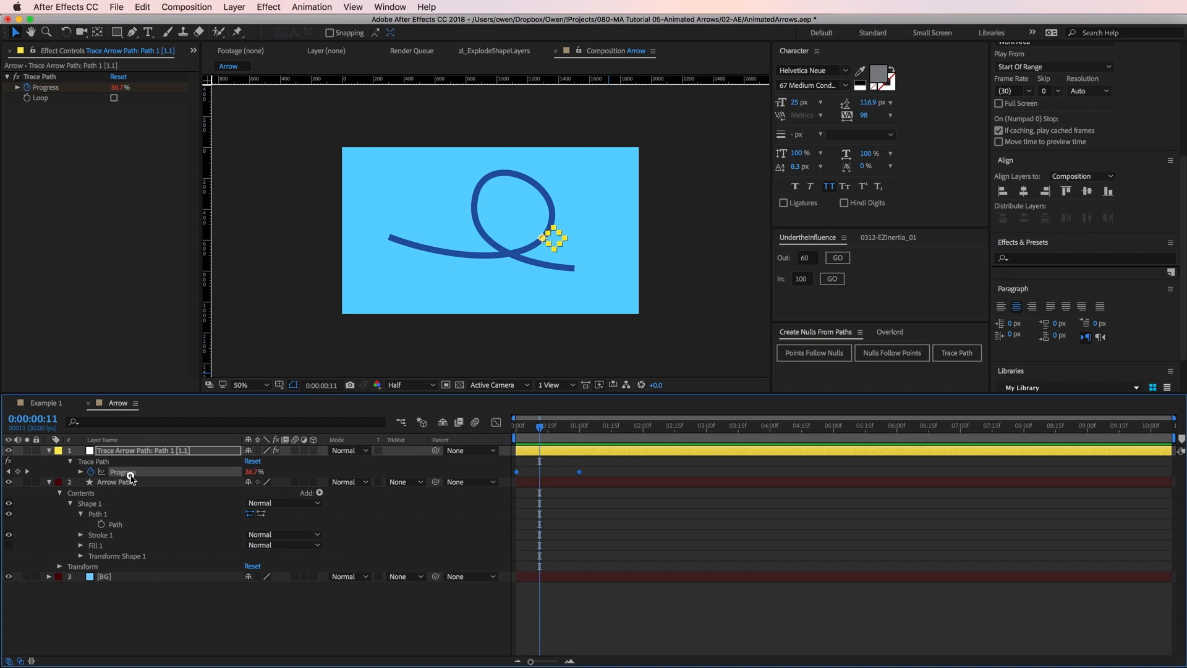
right_click(517, 473)
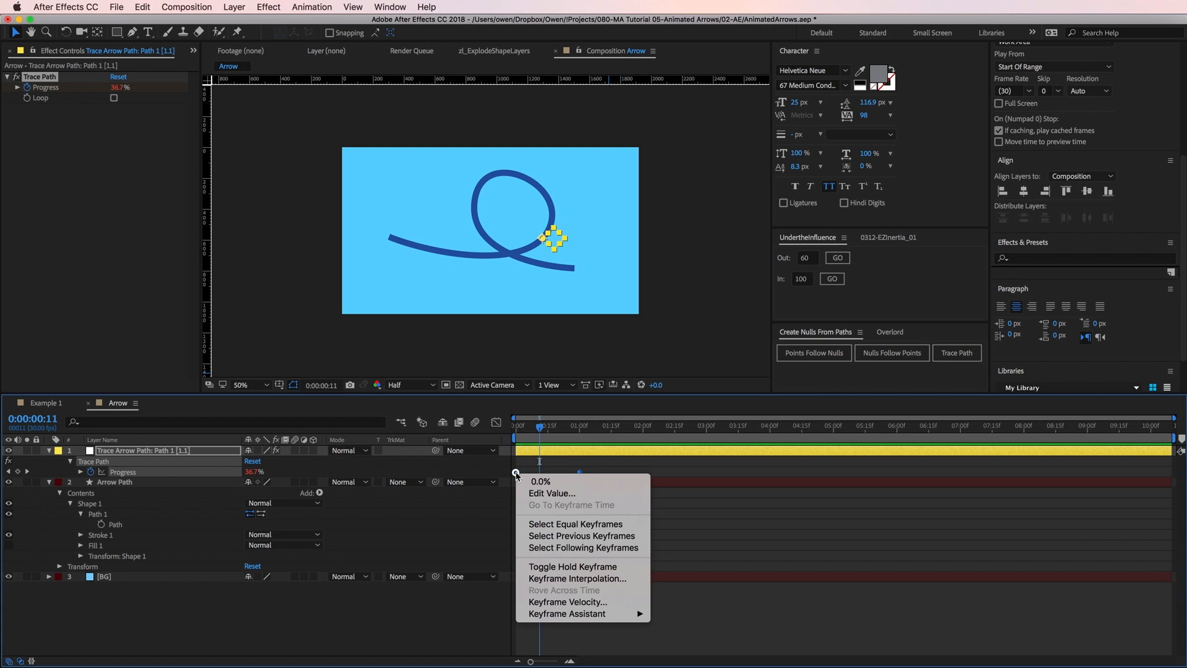
mouse_move(615, 619)
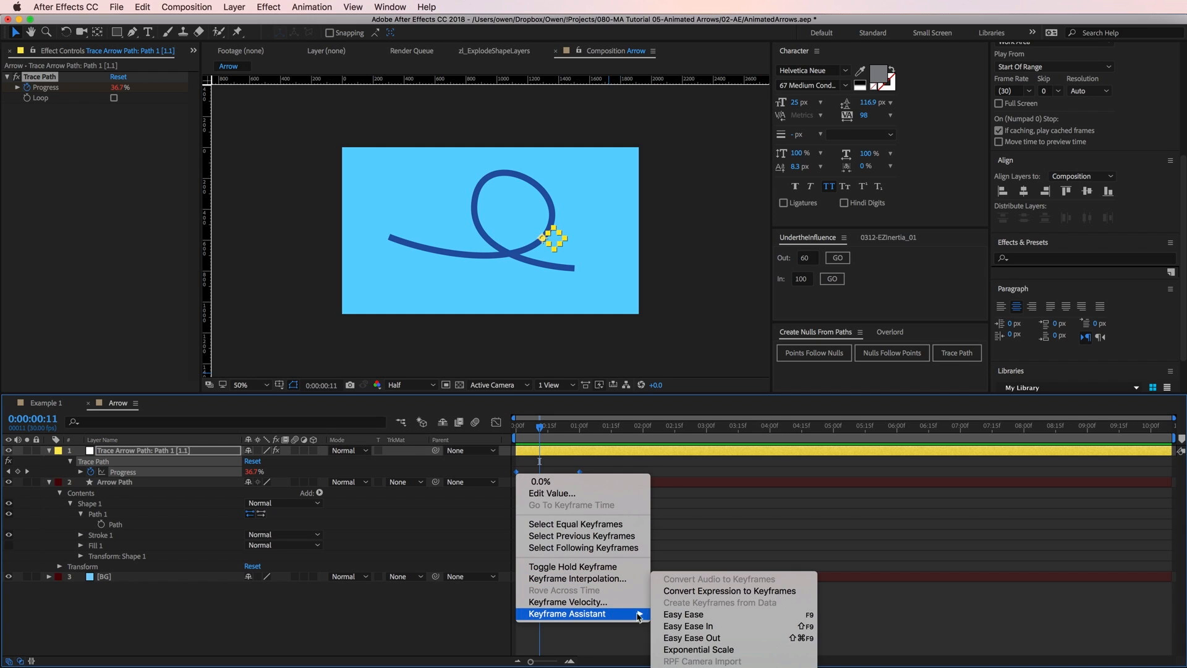
click(710, 616)
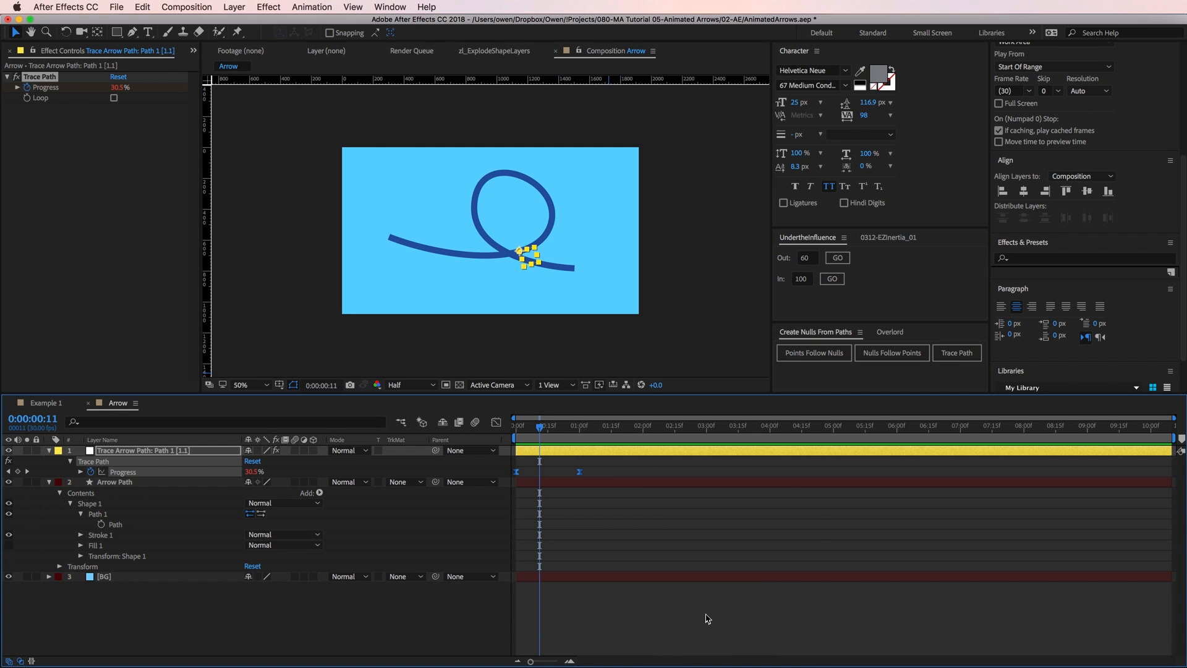
Add a Trim Paths operator to the Arrow Path shape layer.
click(131, 483)
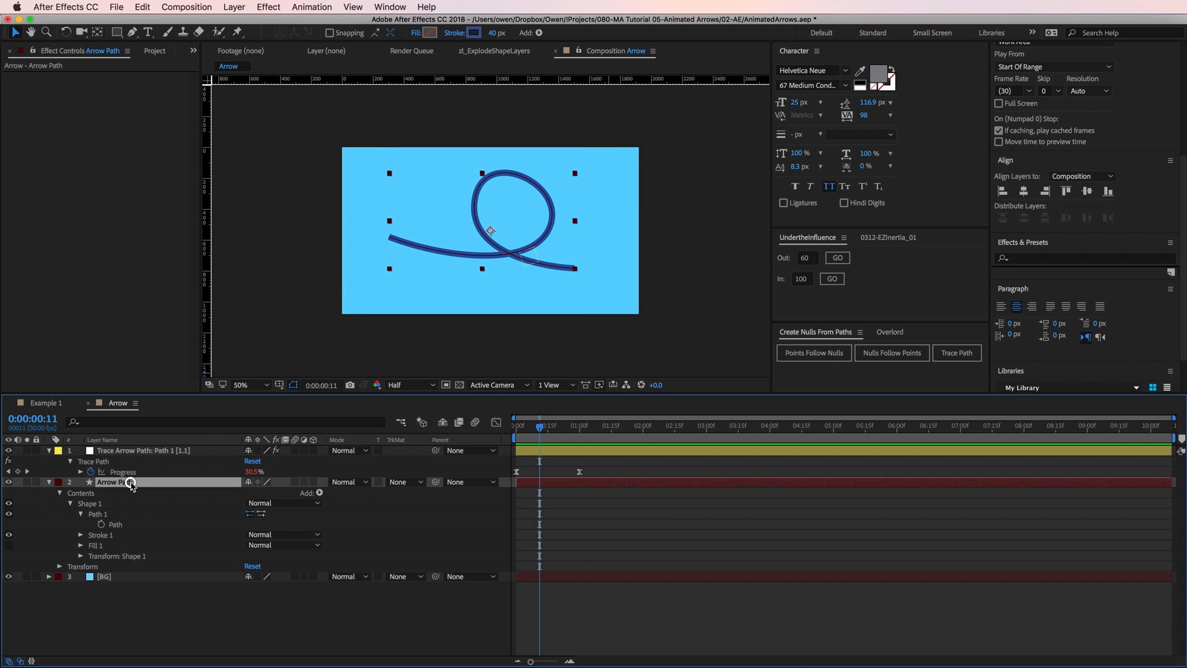
click(540, 33)
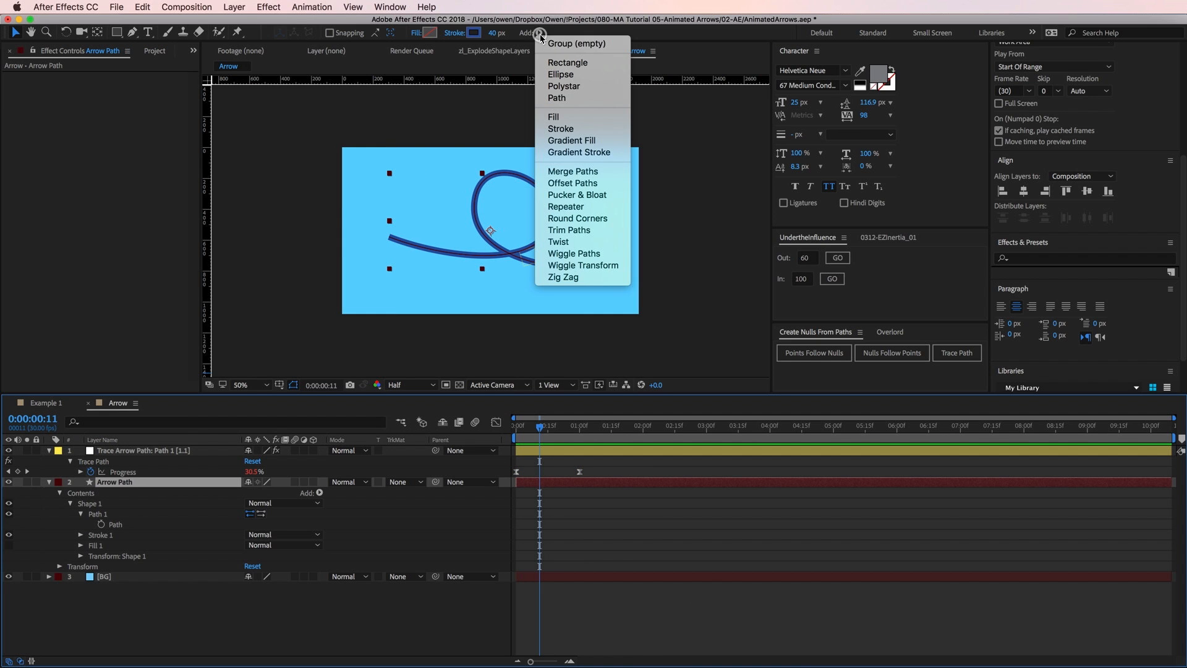
click(596, 231)
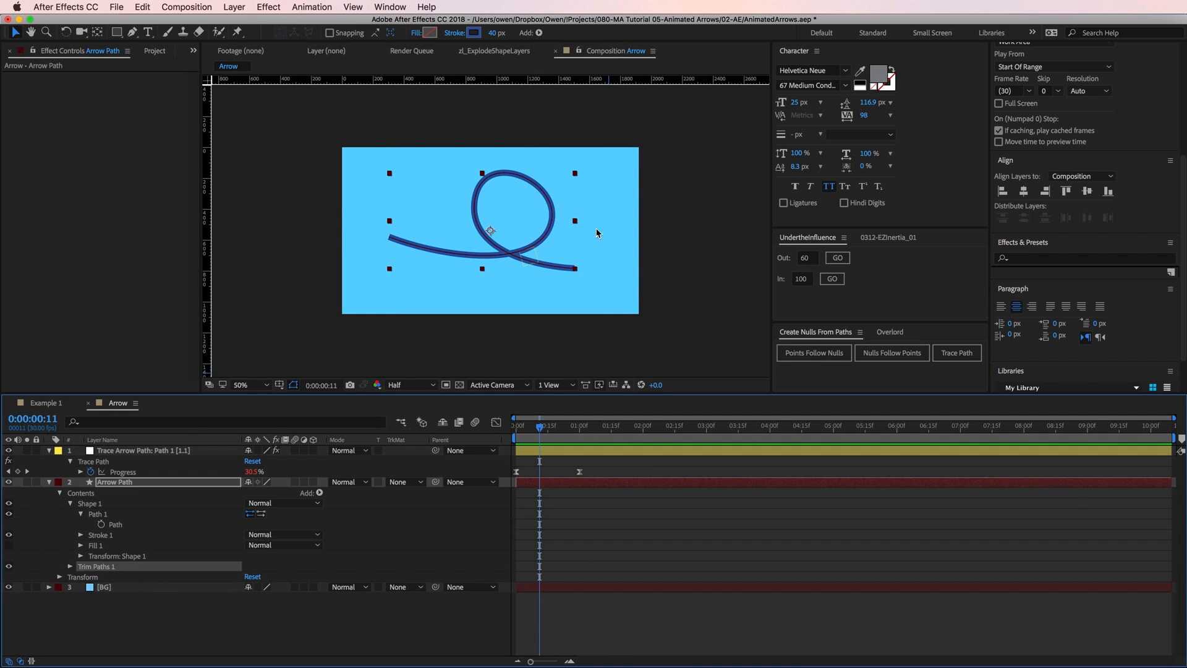
Link the End property of Trim Paths to the trace null's Progress property with an expression and scrub to check it.
click(70, 567)
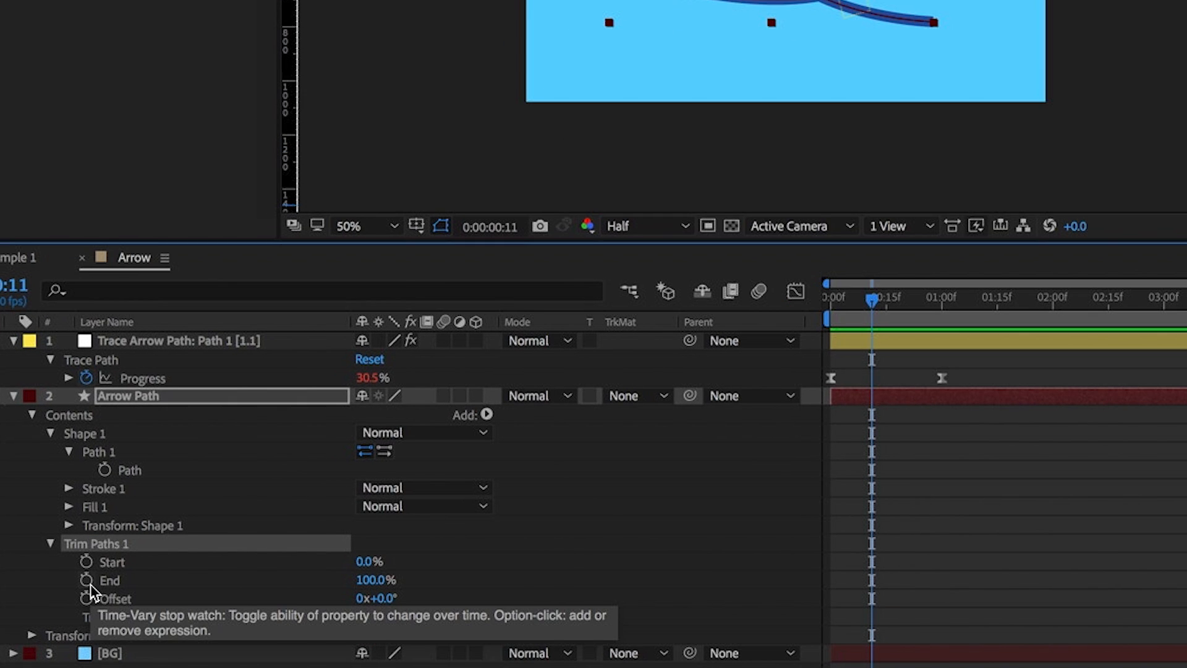
alt+click(88, 581)
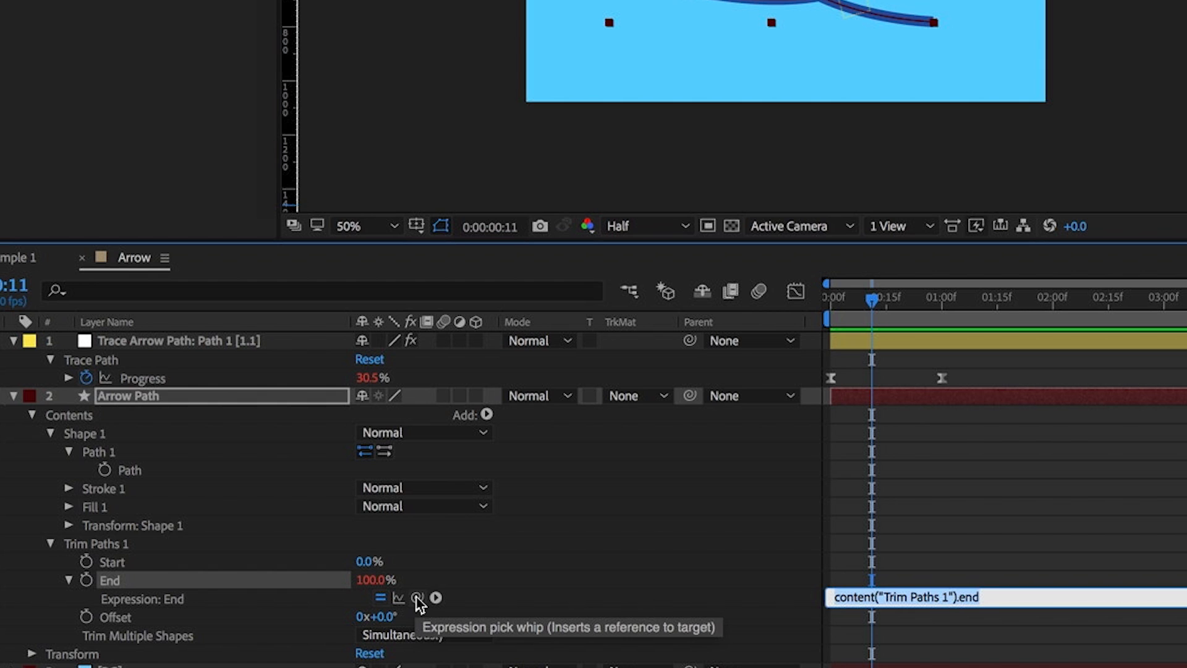
drag(417, 598, 183, 380)
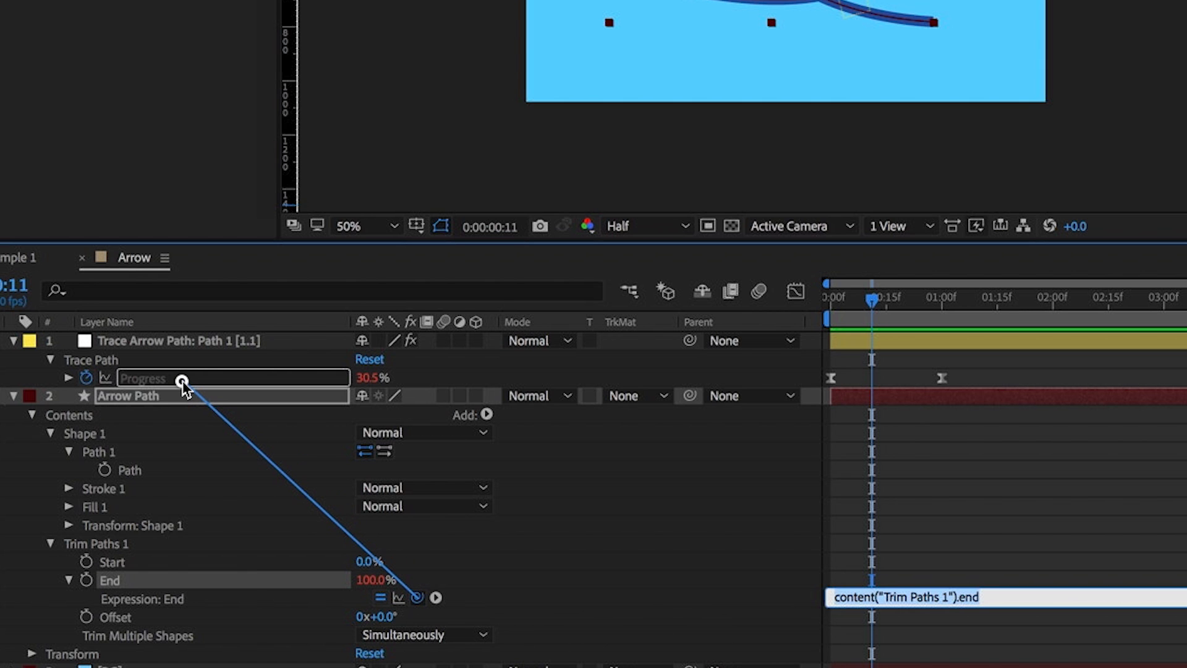
drag(183, 380, 183, 381)
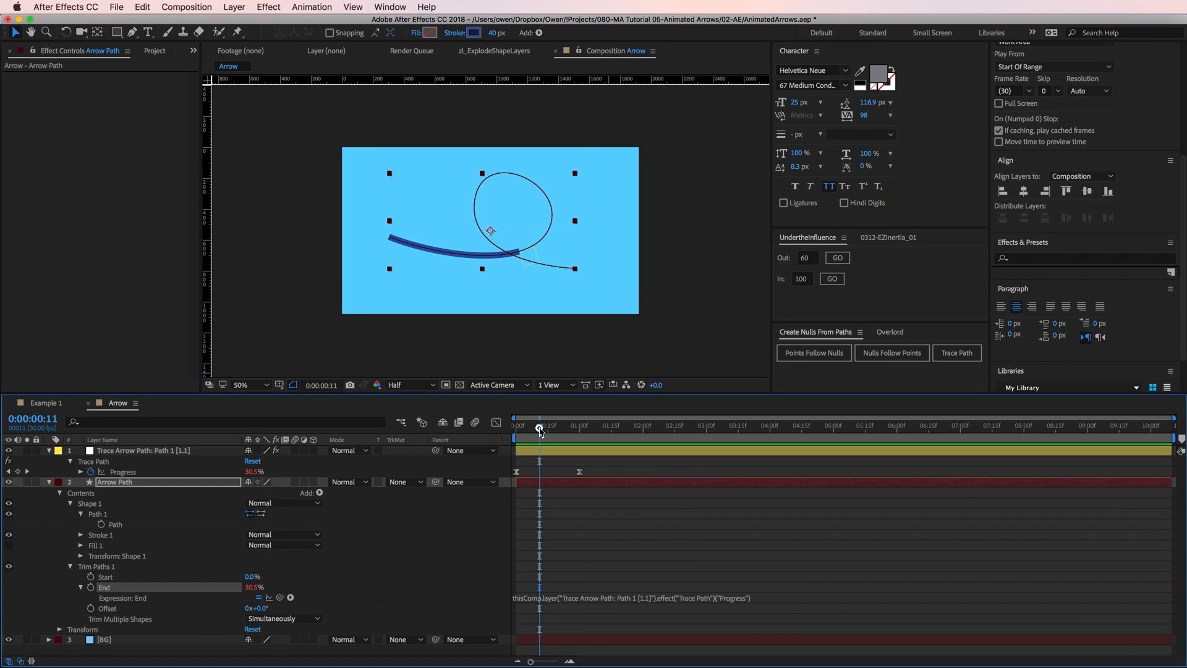
mouse_move(540, 431)
mouse_down()
mouse_move(518, 428)
mouse_move(557, 431)
mouse_move(525, 430)
mouse_move(557, 433)
mouse_move(541, 435)
mouse_up()
click(542, 450)
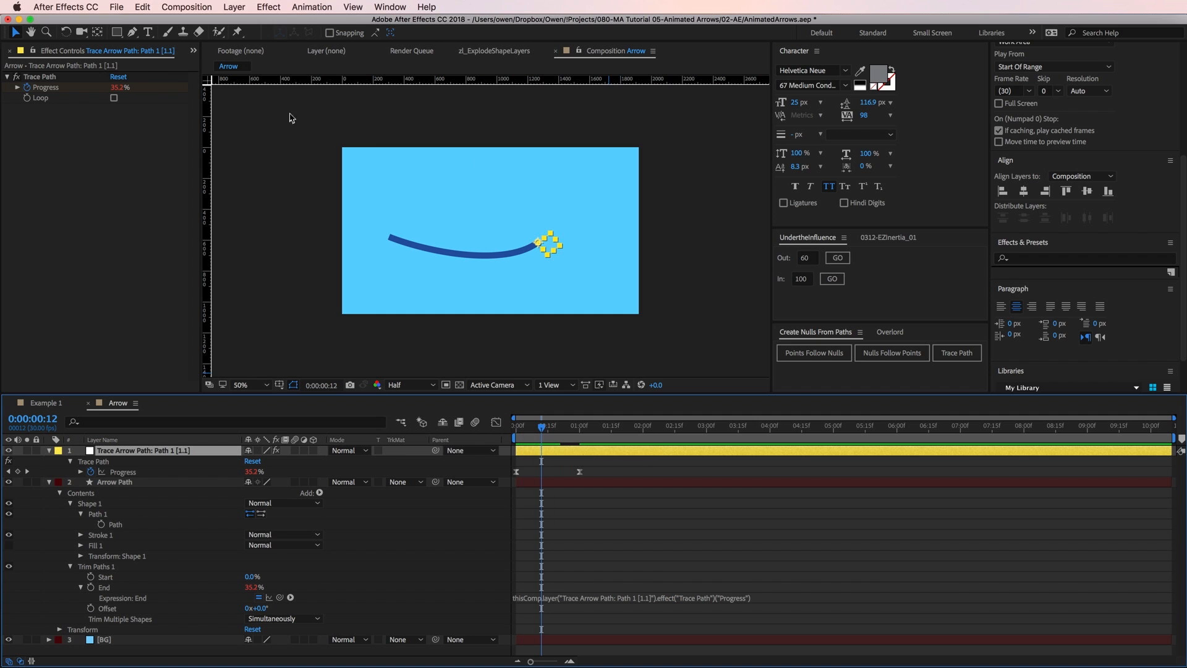
Create a new shape layer and add a Polystar path and a Fill to it.
click(234, 7)
mouse_move(299, 25)
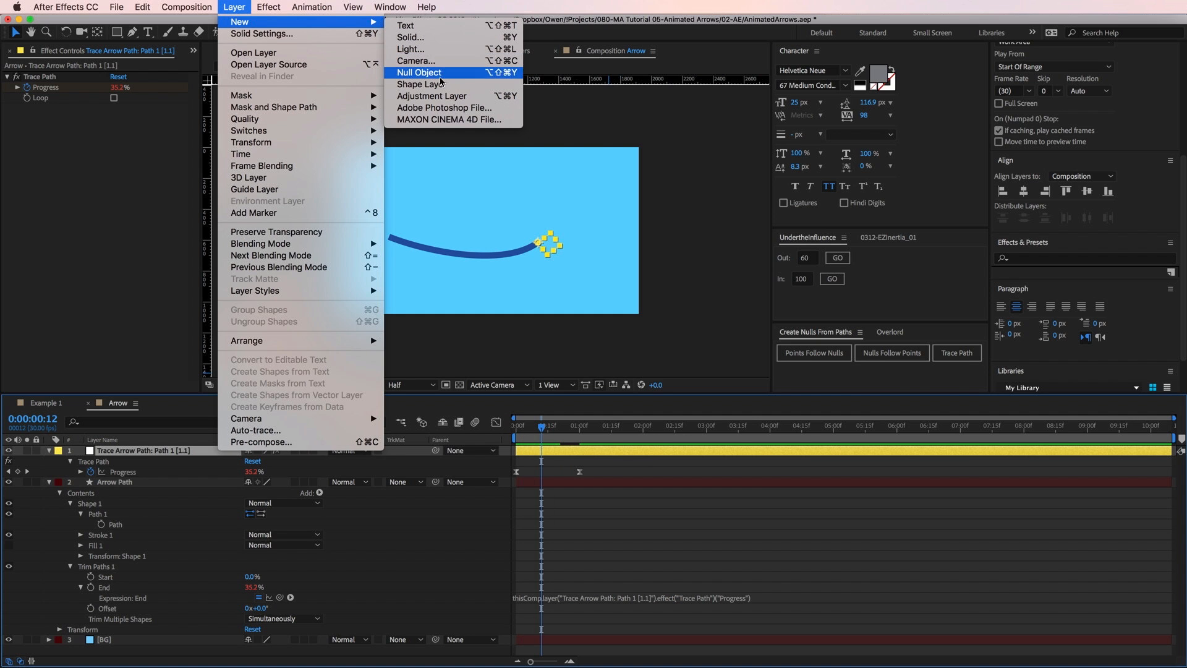
click(426, 84)
key(q)
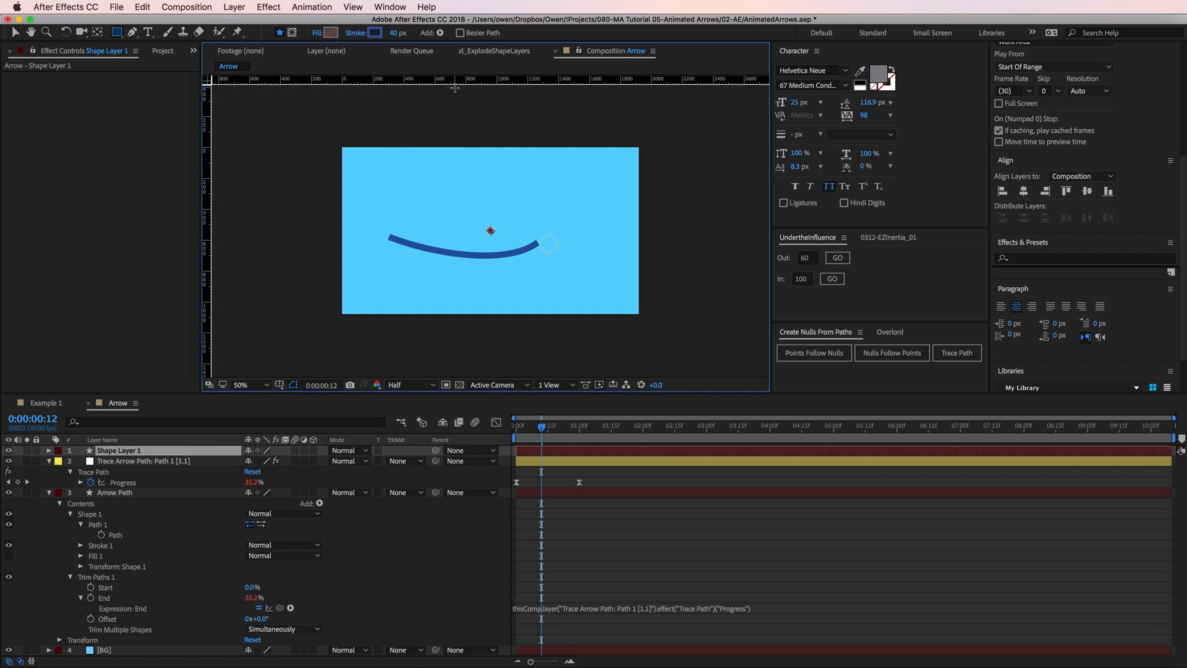
click(440, 34)
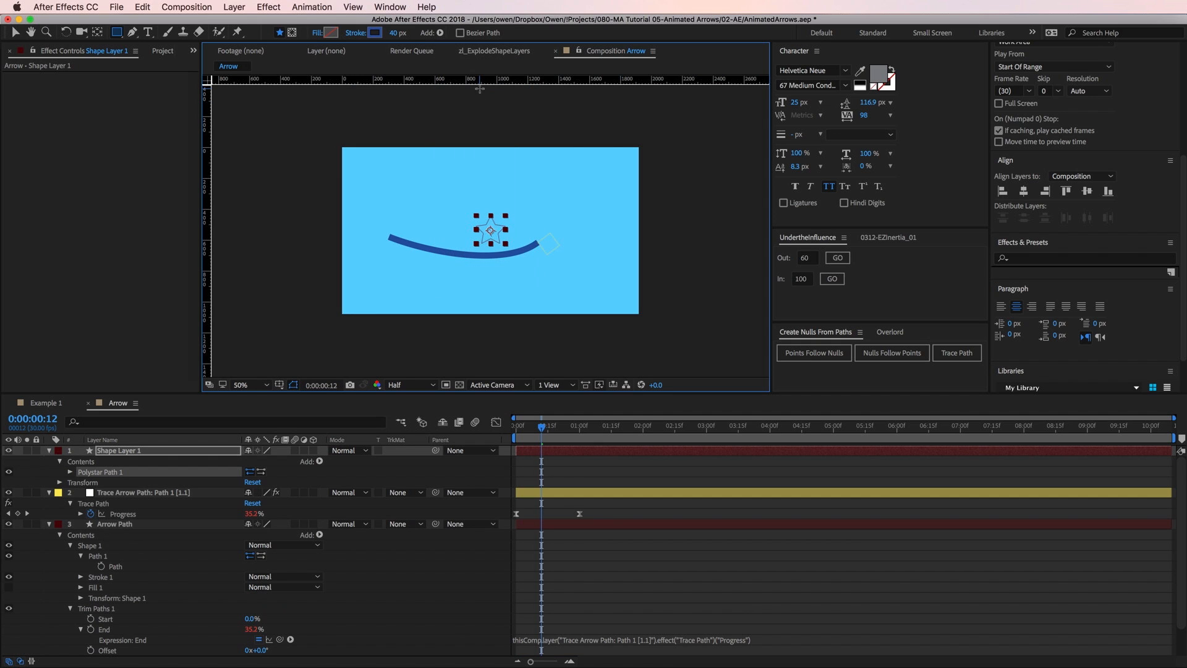
click(441, 35)
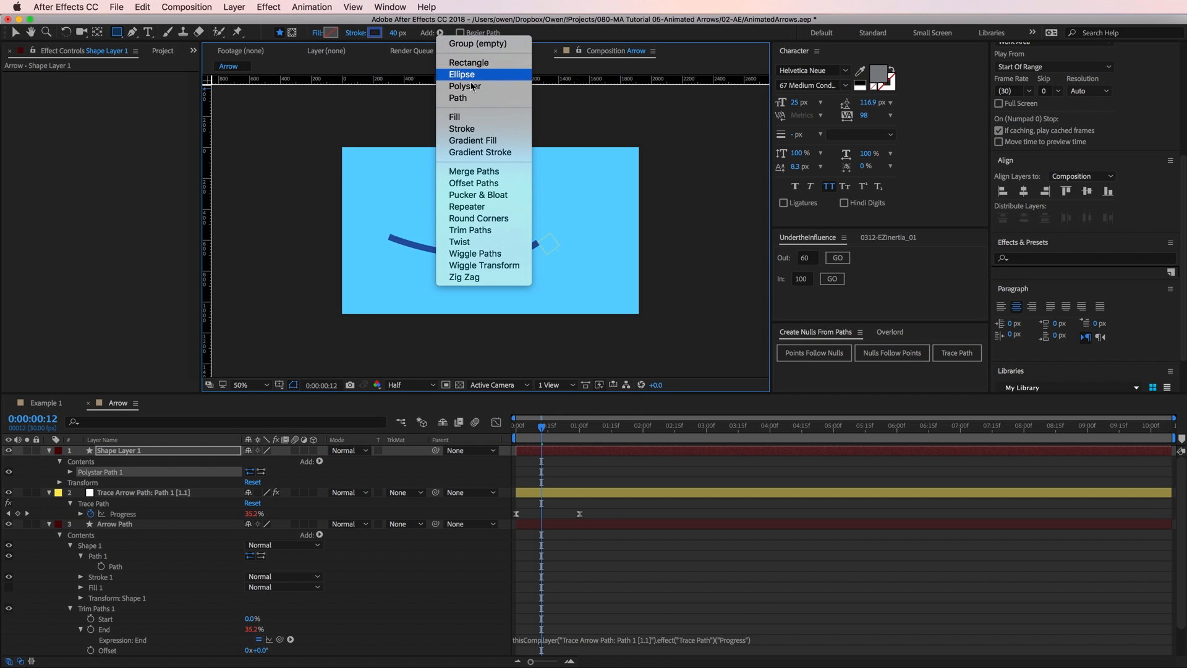
click(479, 117)
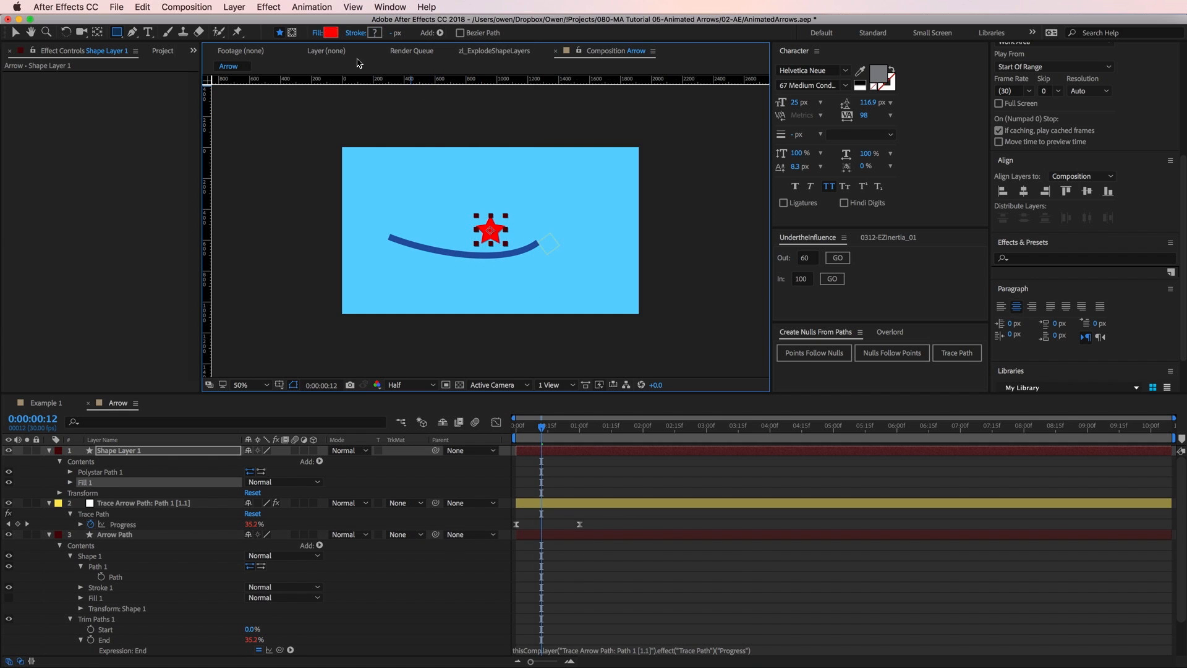
Set the star's fill color to the soft red EE6969.
click(333, 34)
drag(396, 444, 391, 448)
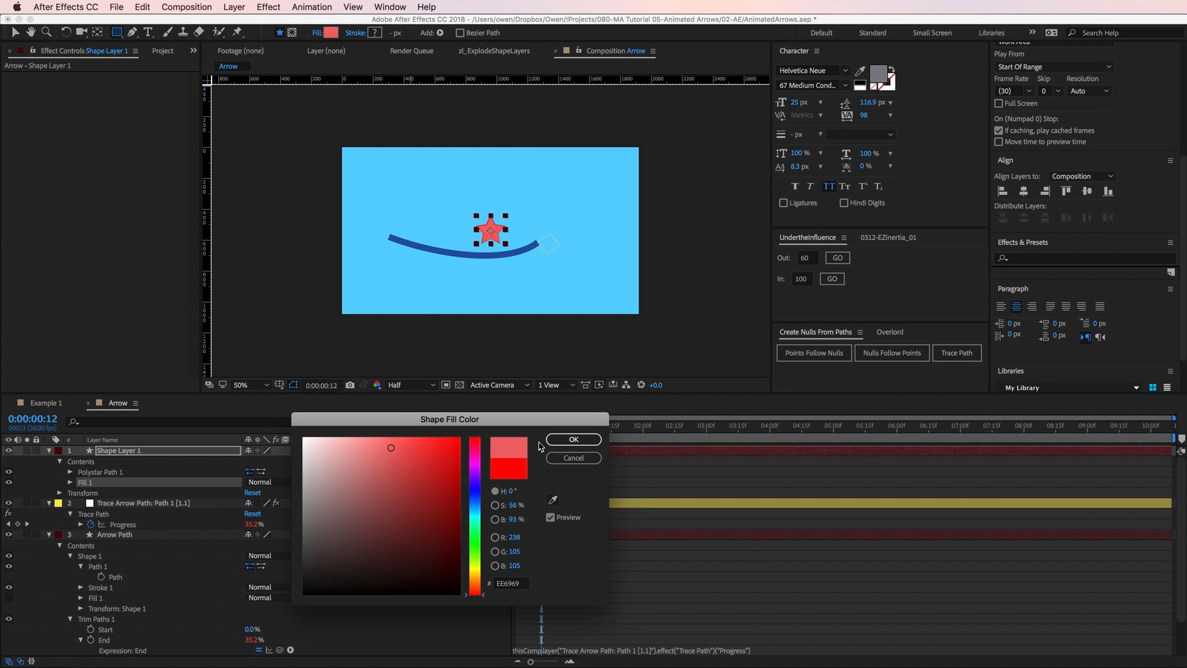
click(573, 439)
Rename the new star shape layer as Arrowhead.
click(120, 451)
key(Return)
text(A)
key(Return)
Turn the Arrowhead's polystar into a triangle by setting its type to Polygon with 3 points.
click(70, 472)
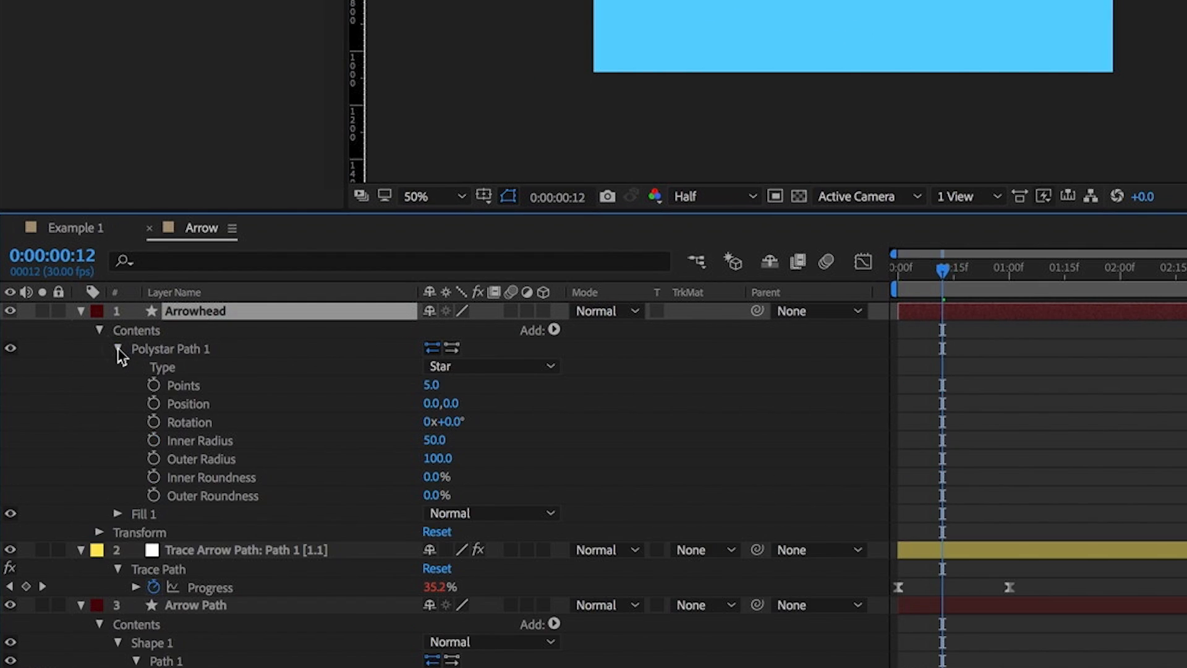
click(474, 366)
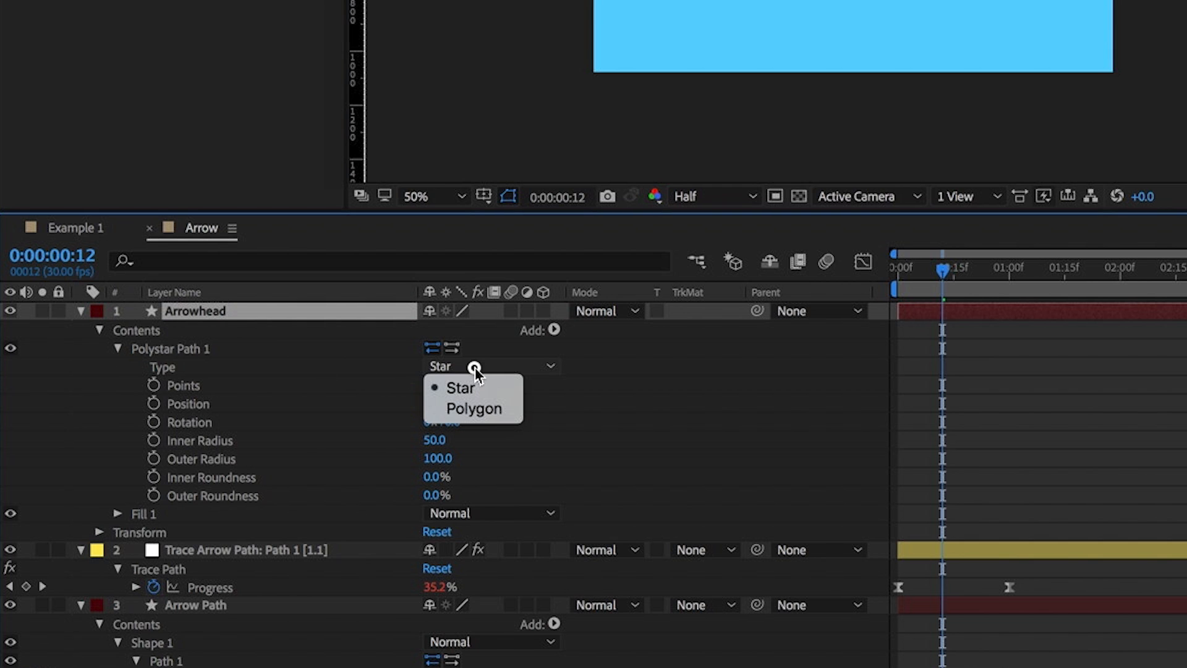
click(480, 408)
click(433, 385)
text(3)
key(Return)
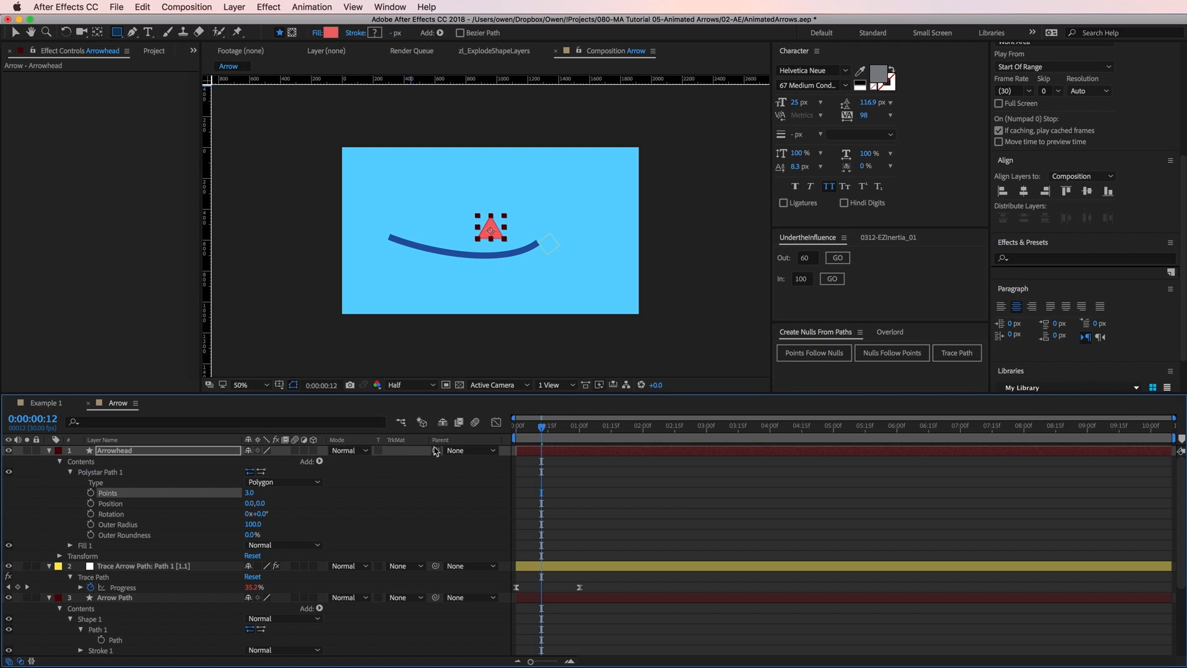
Parent the Arrowhead layer to the trace null, check its motion along the path, and set its scale to 65%.
drag(435, 450, 193, 569)
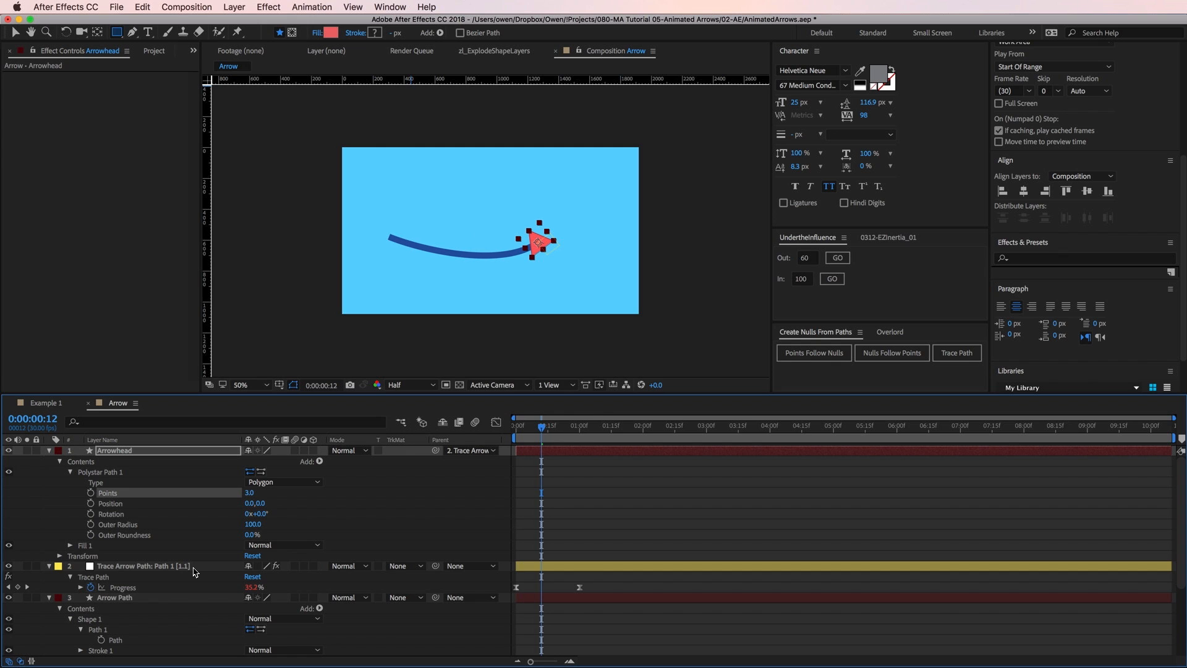
mouse_move(543, 434)
mouse_down()
mouse_move(572, 435)
mouse_move(521, 440)
mouse_move(551, 444)
mouse_up()
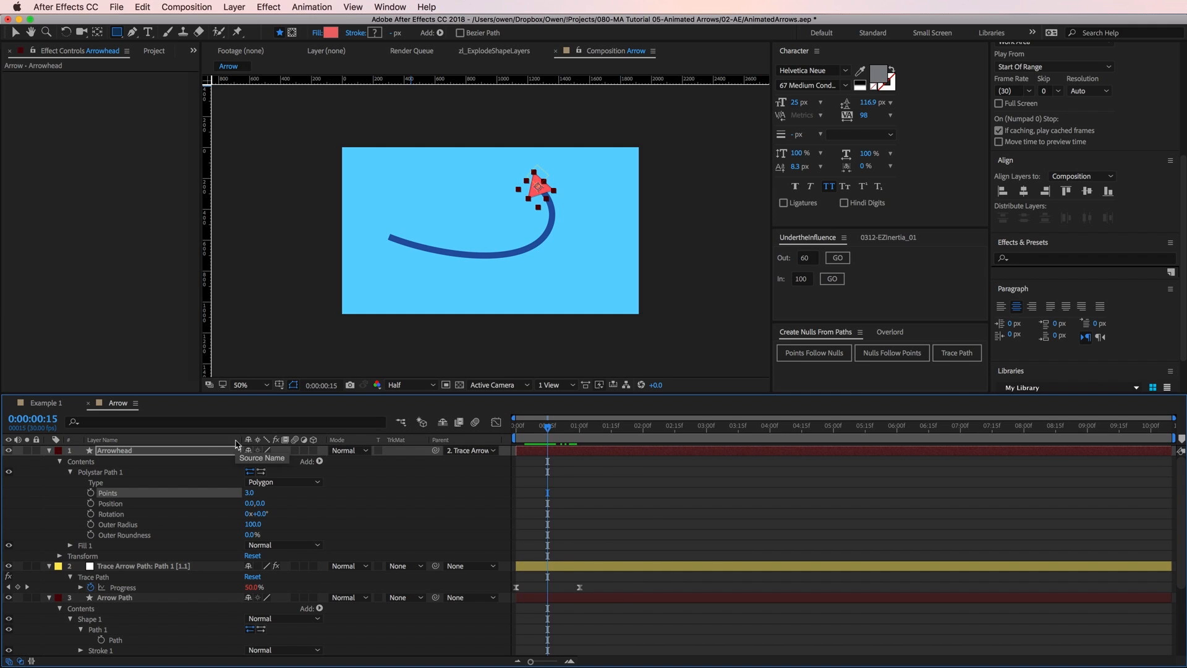
click(206, 453)
key(s)
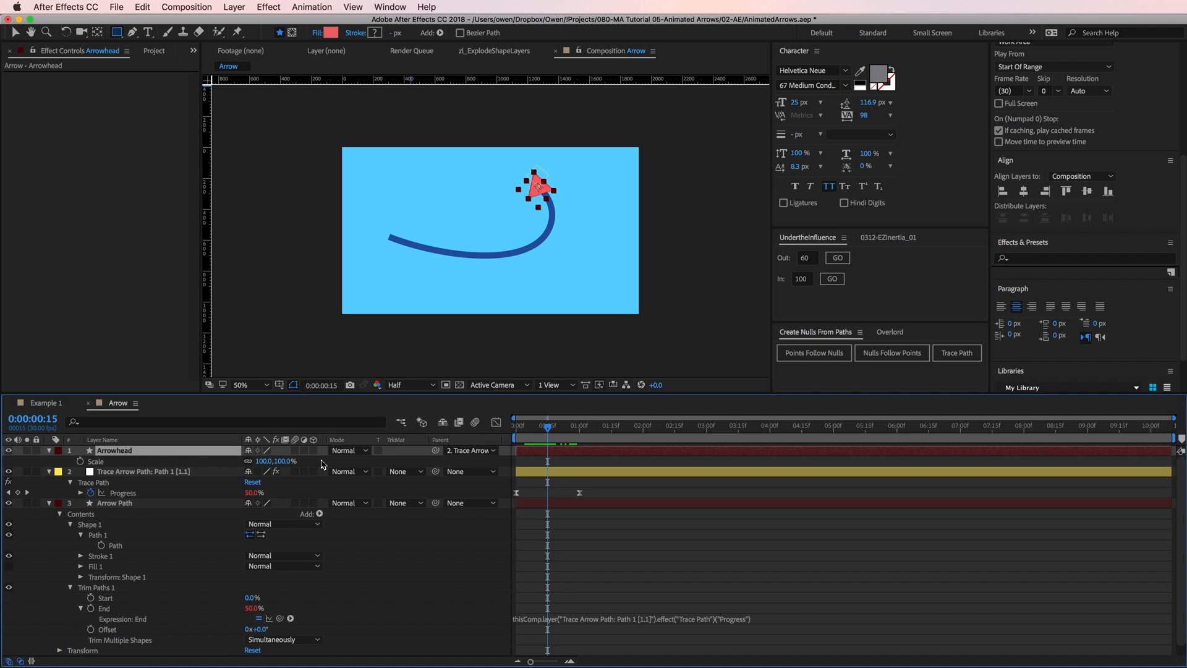
click(283, 461)
text(65)
key(Return)
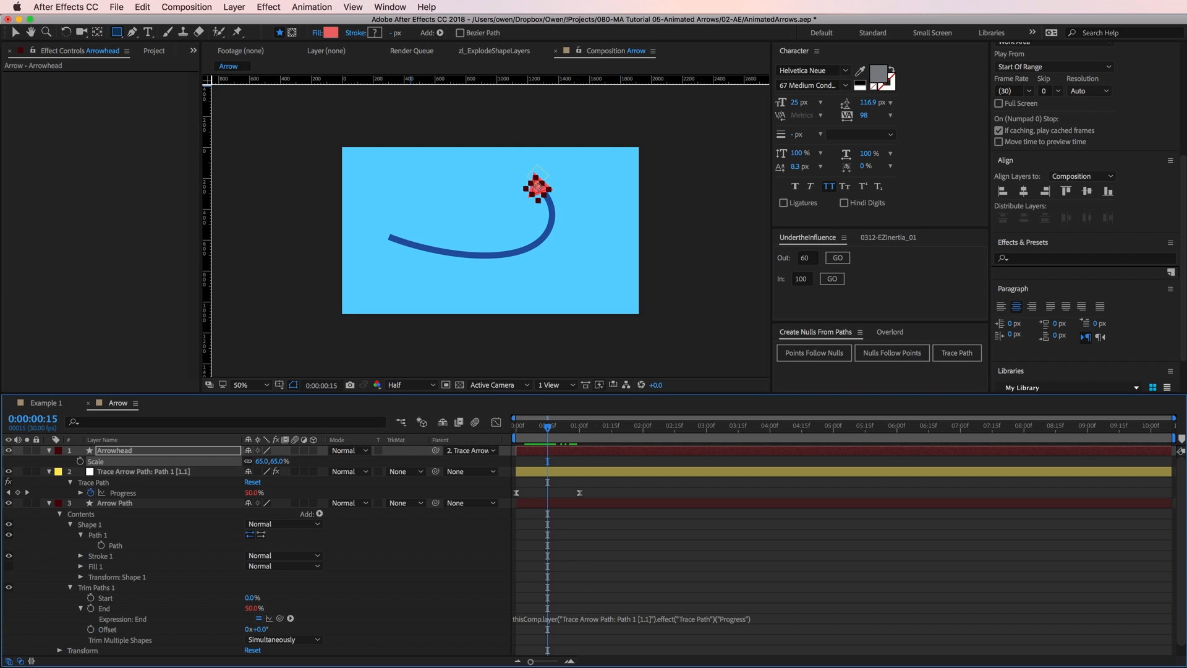
Rotate the Arrowhead layer to -21.2° to align it with the path direction and preview the animation.
key(r)
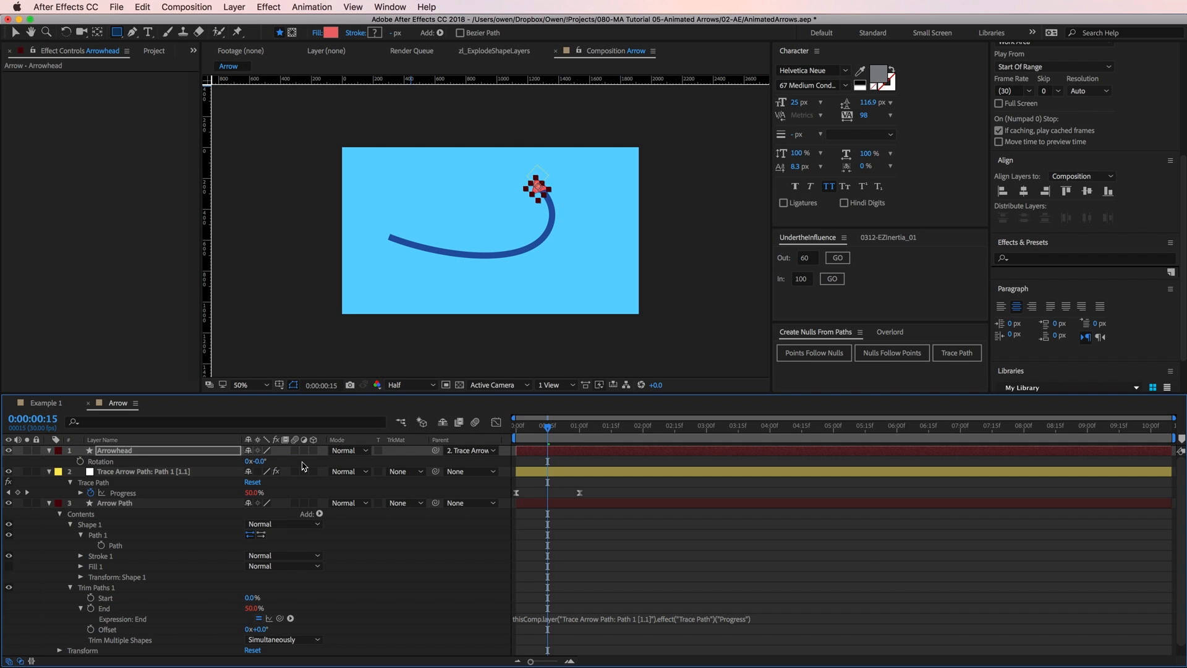
key(F2)
drag(261, 461, 152, 484)
key(F2)
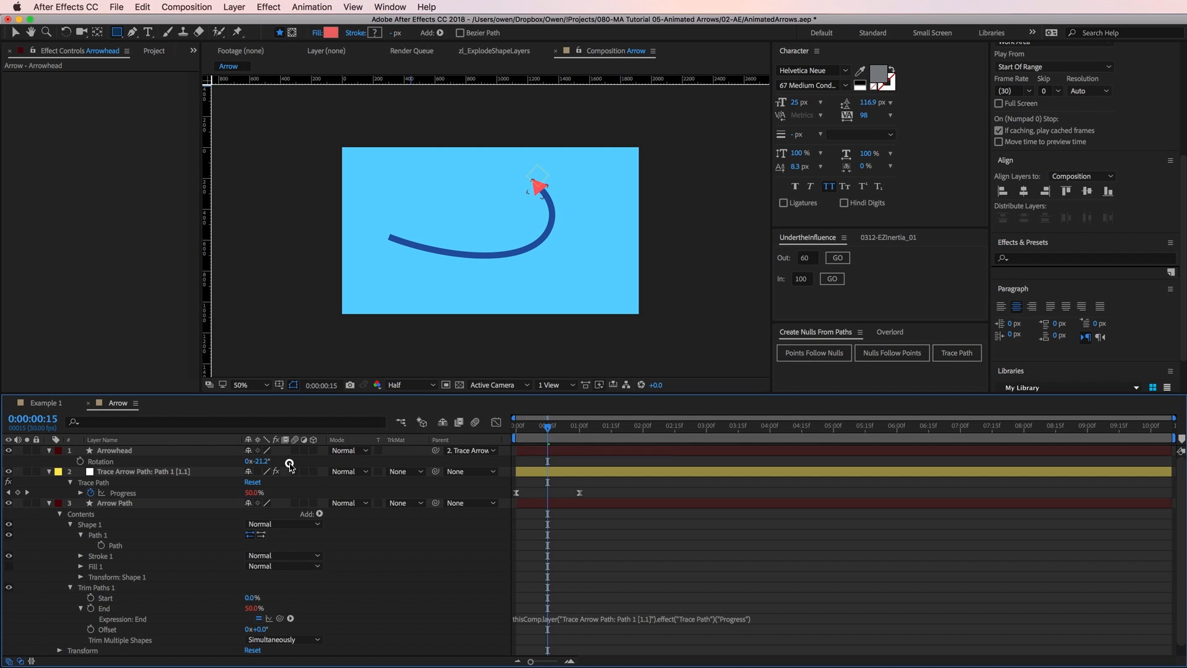
drag(548, 426, 592, 433)
key(space)
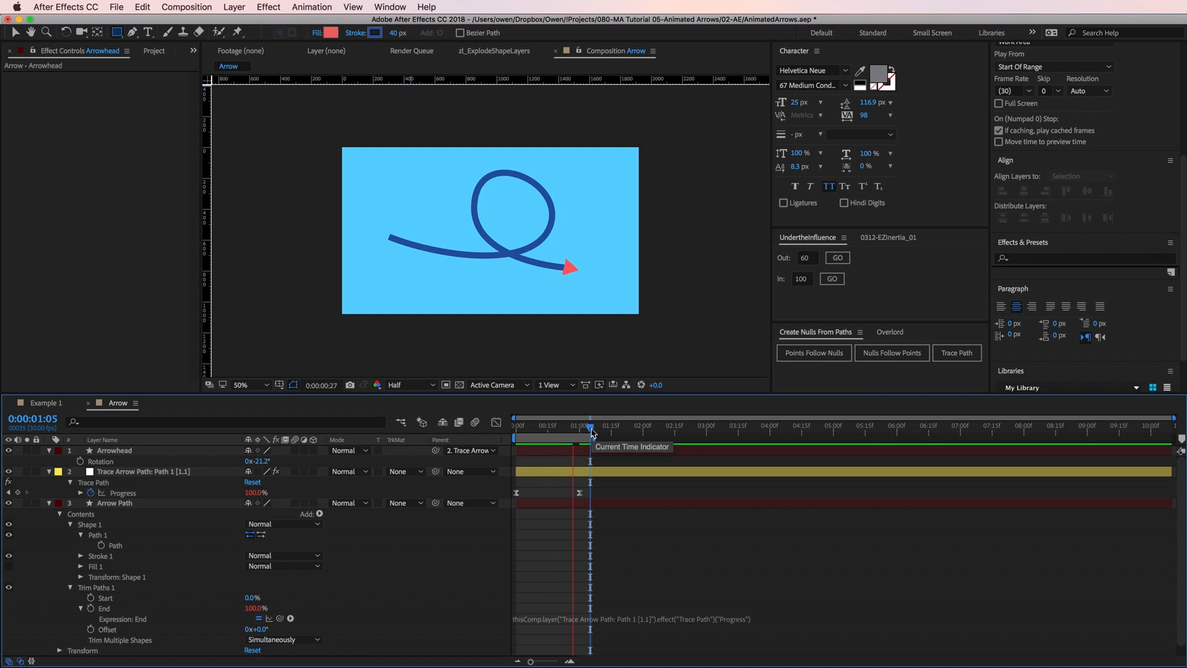